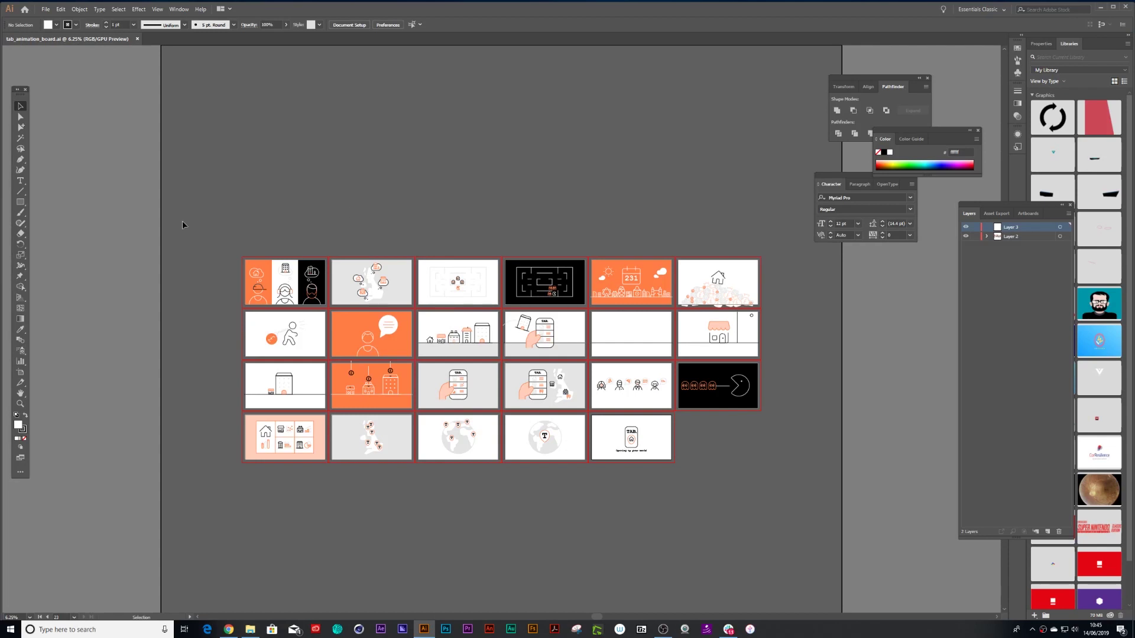
# Check the artboard numbering by inspecting Artboard 2 in artboard editing mode.
pyautogui.click(727, 295)
pyautogui.click(653, 241)
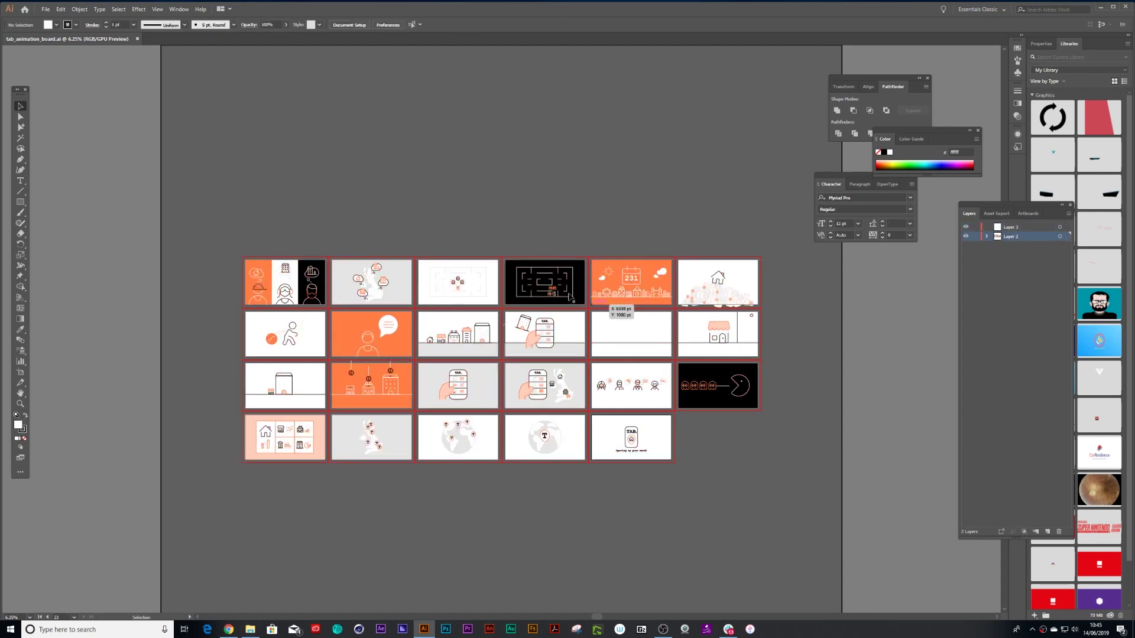
pyautogui.click(45, 9)
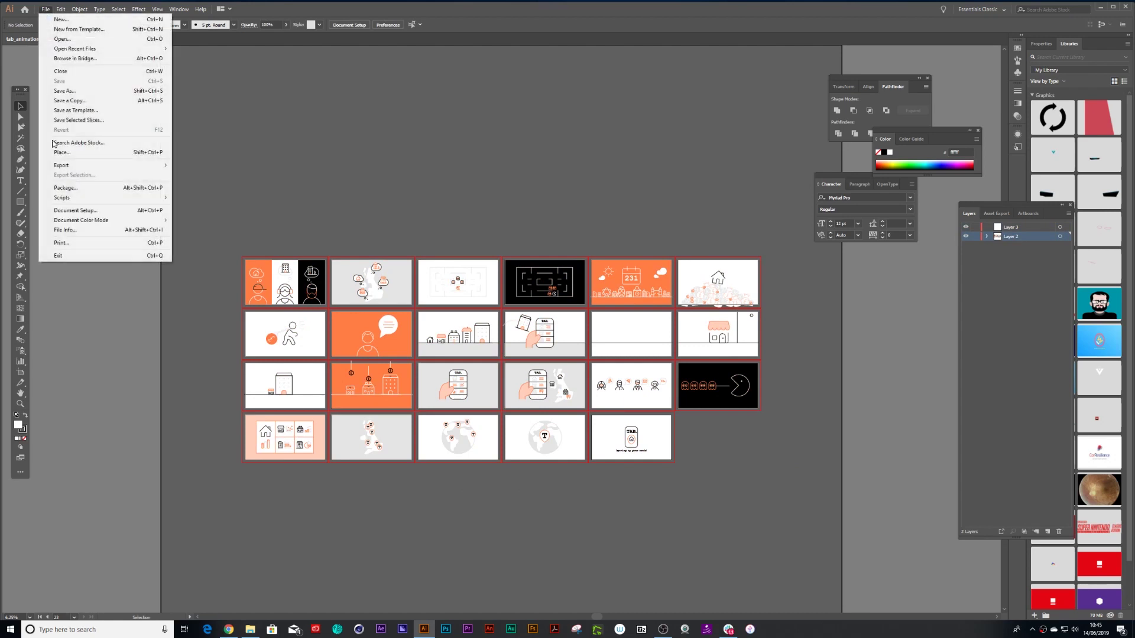
pyautogui.click(74, 210)
pyautogui.click(355, 95)
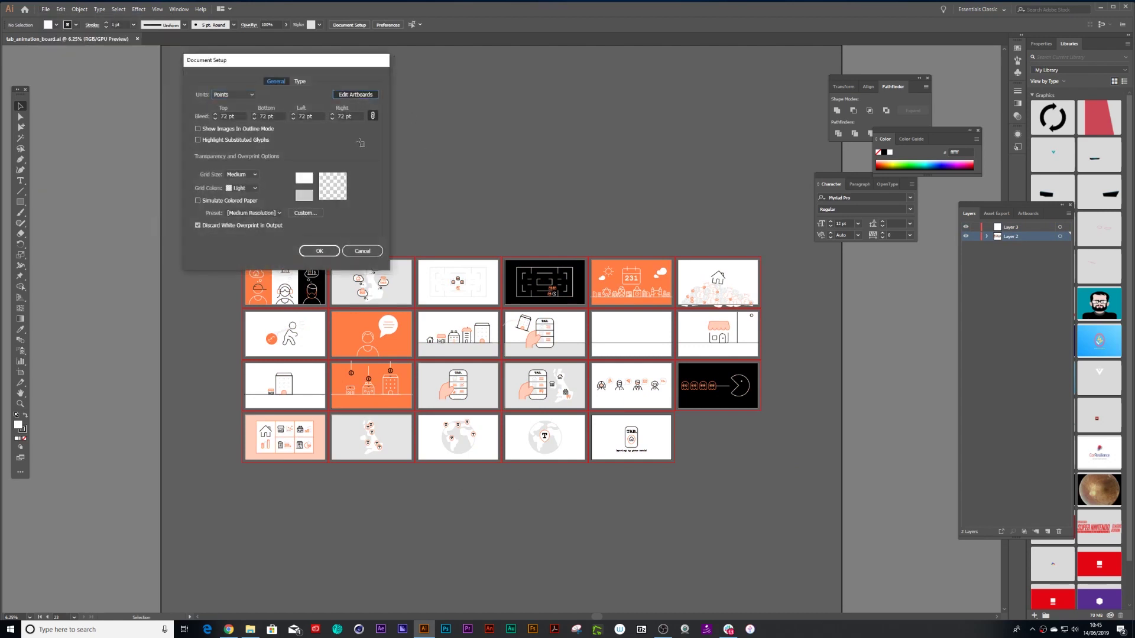
pyautogui.moveTo(385, 281); pyautogui.dragTo(665, 251)
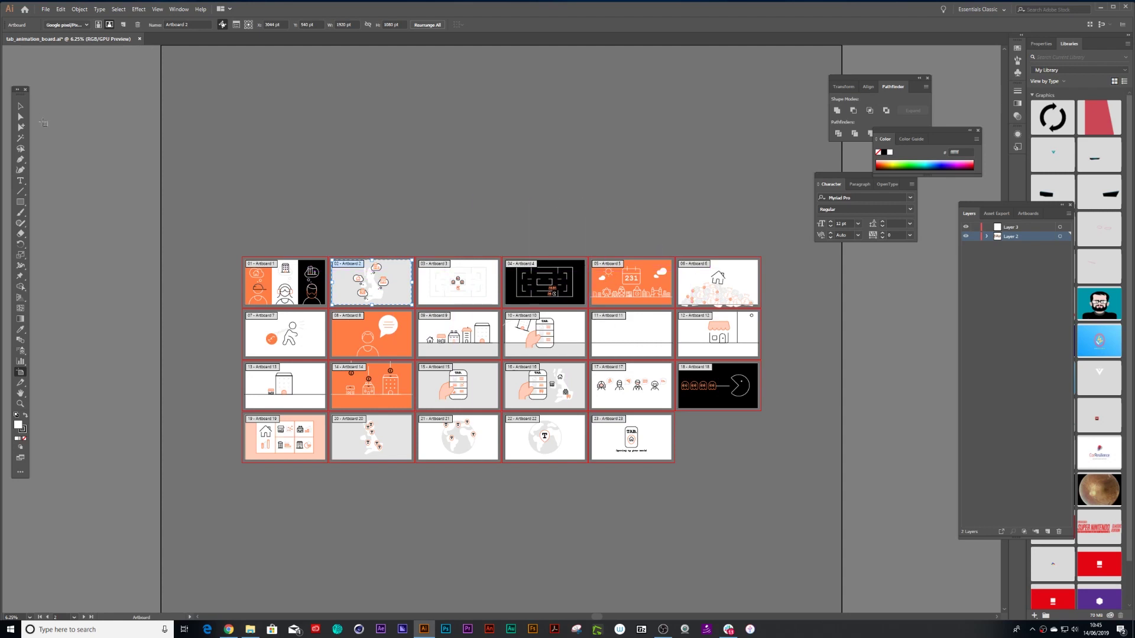
pyautogui.click(20, 106)
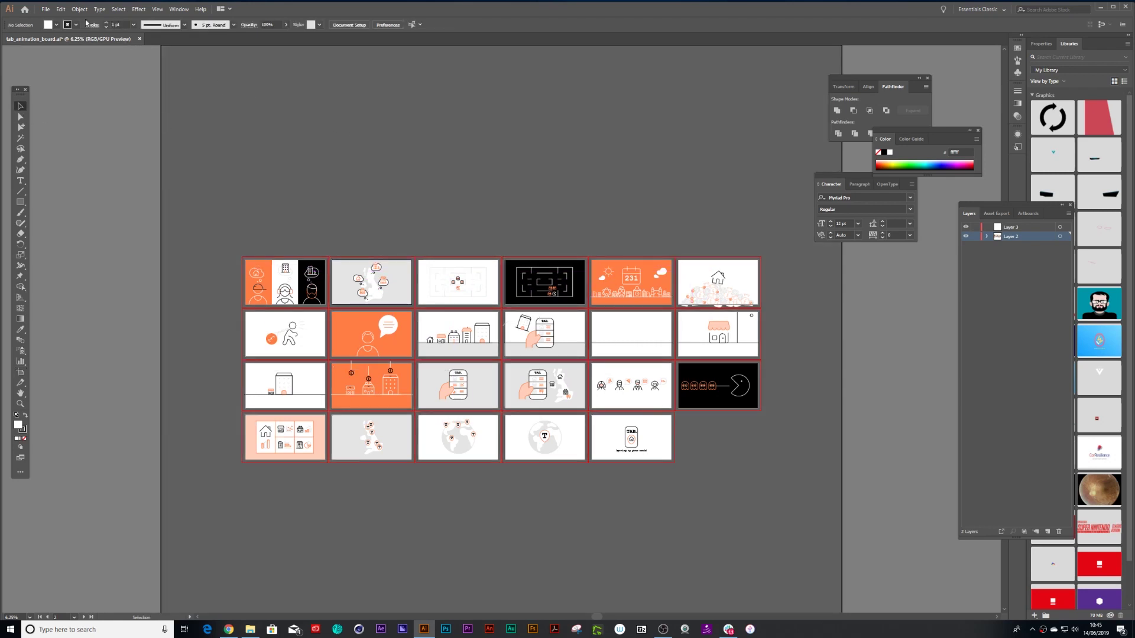
# Save the document as board.ai with each artboard saved to a separate file (All).
pyautogui.click(45, 10)
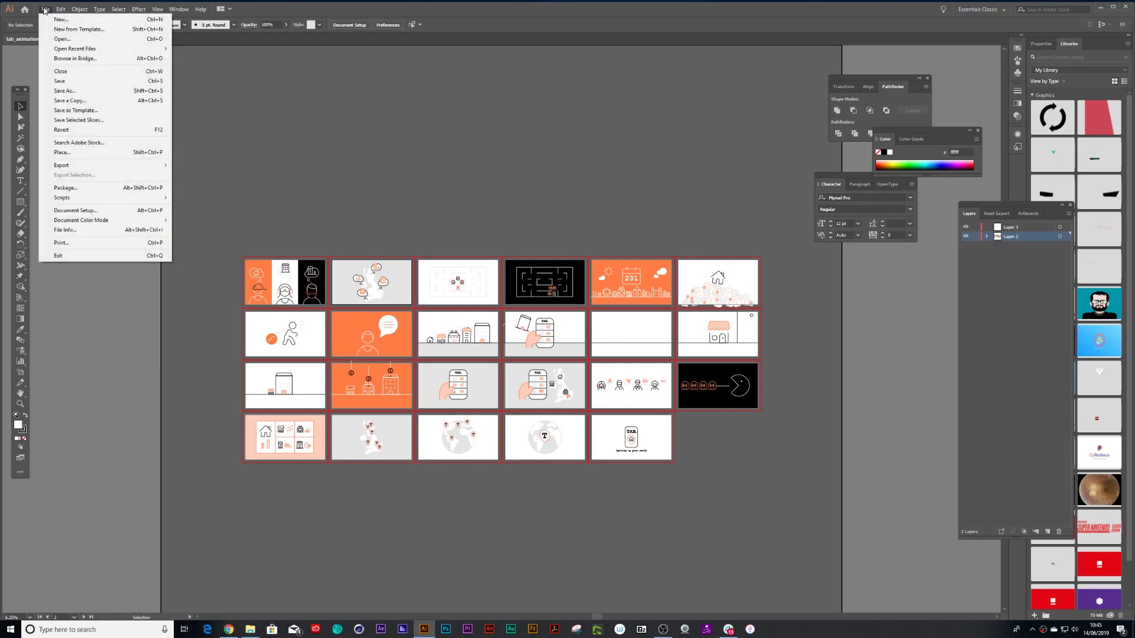
pyautogui.click(65, 91)
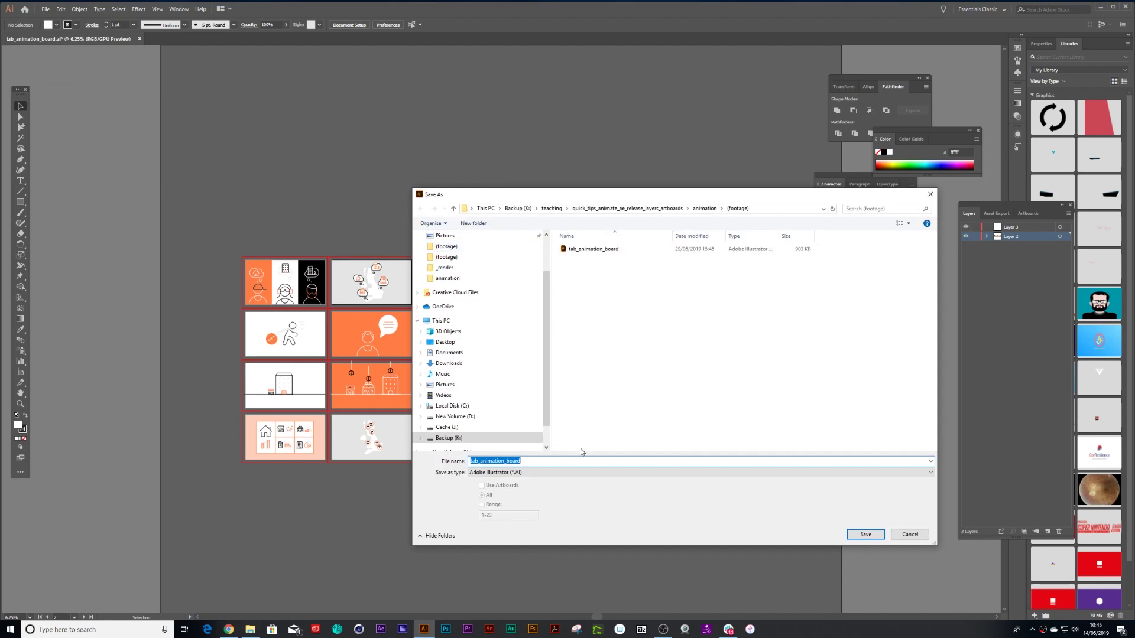
pyautogui.write('board')
pyautogui.click(881, 534)
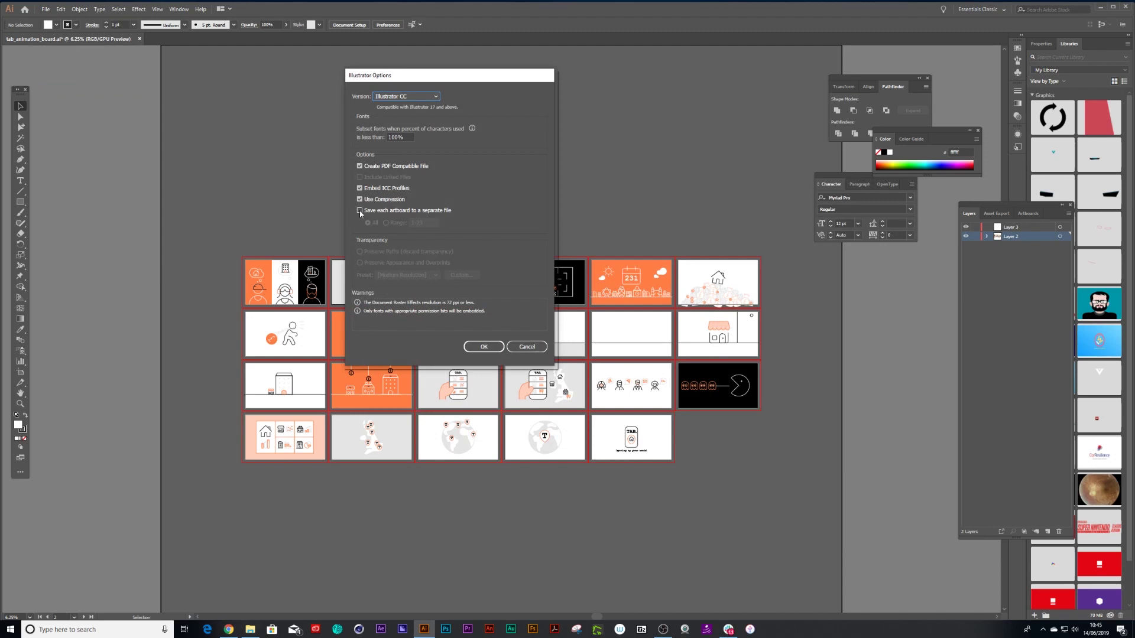
pyautogui.click(359, 210)
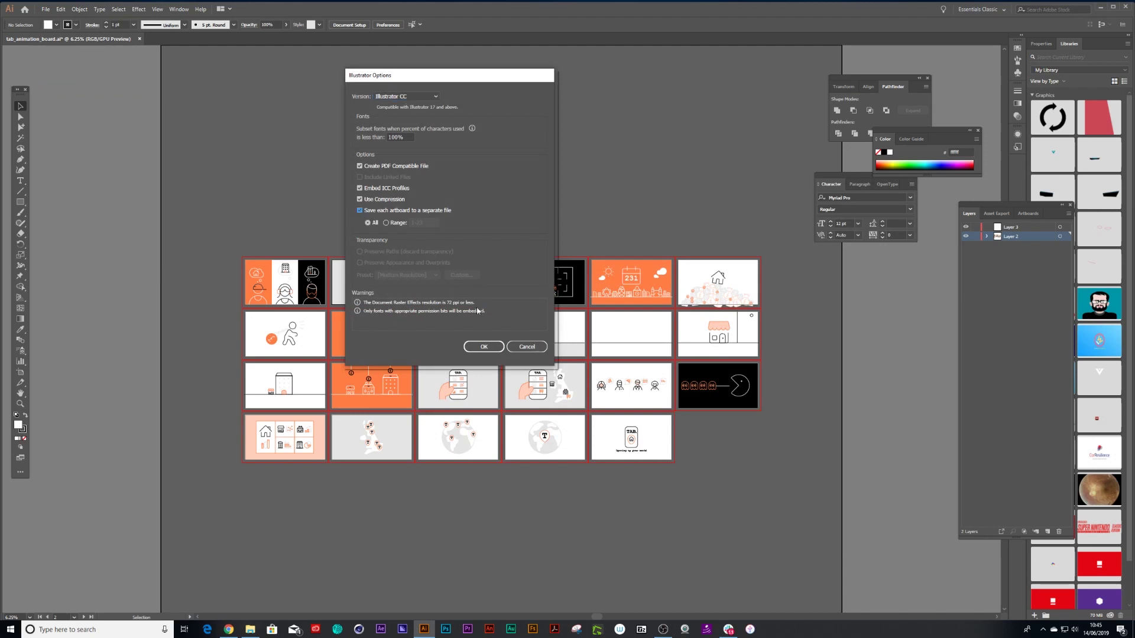
pyautogui.click(483, 348)
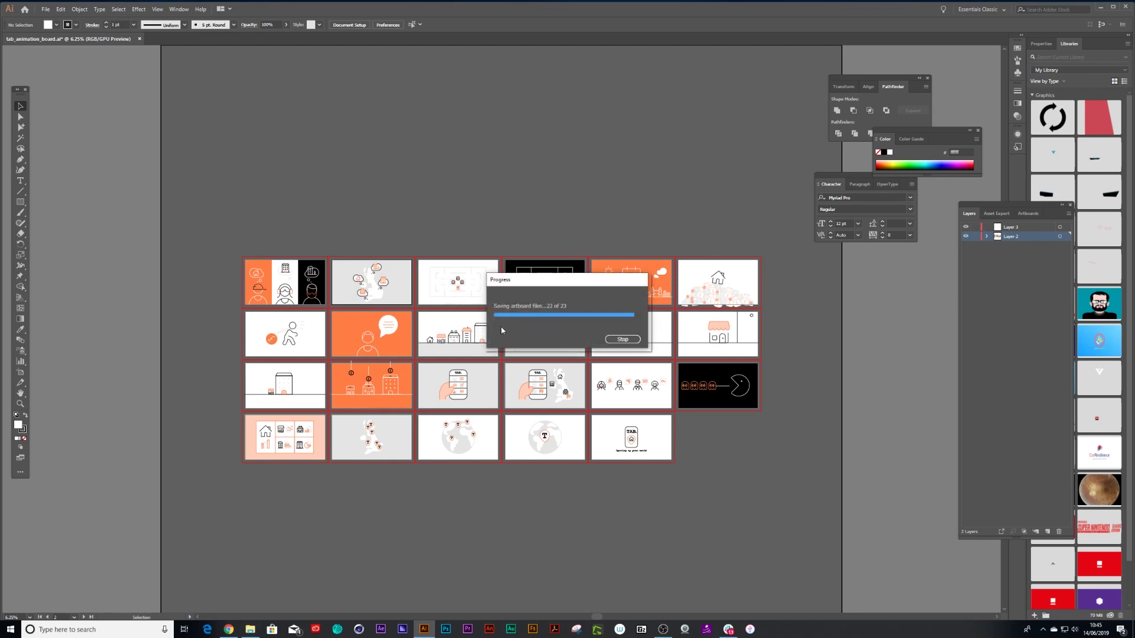
# Open and check the saved board and board-01 files from the footage folder, then close them.
pyautogui.click(1099, 8)
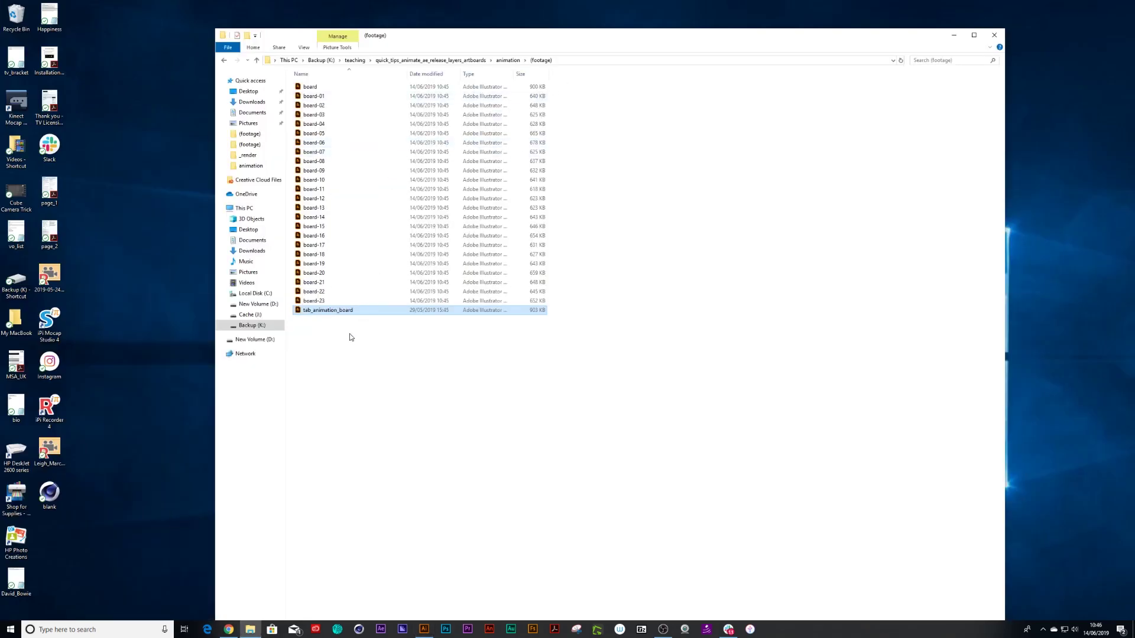
pyautogui.doubleClick(315, 88)
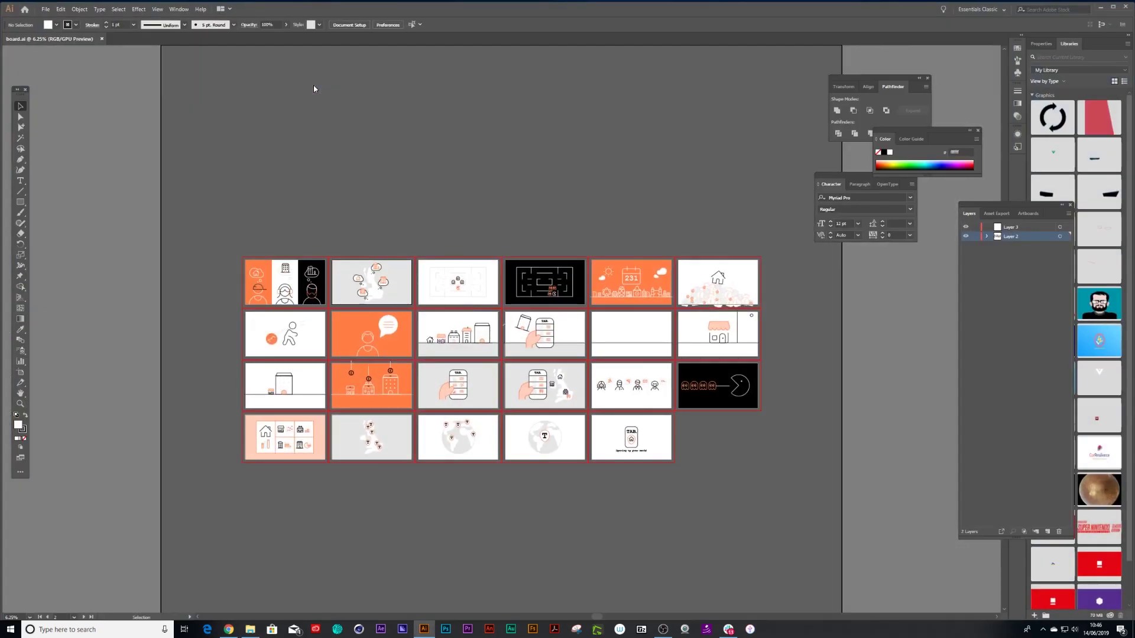
pyautogui.click(102, 39)
pyautogui.click(1100, 8)
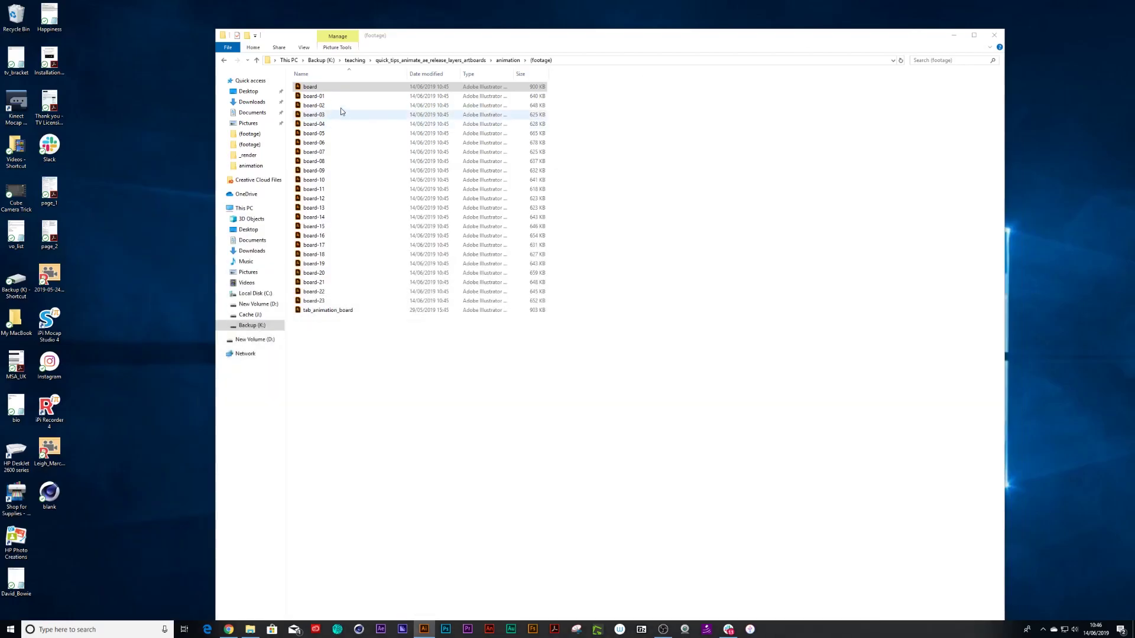
pyautogui.doubleClick(324, 96)
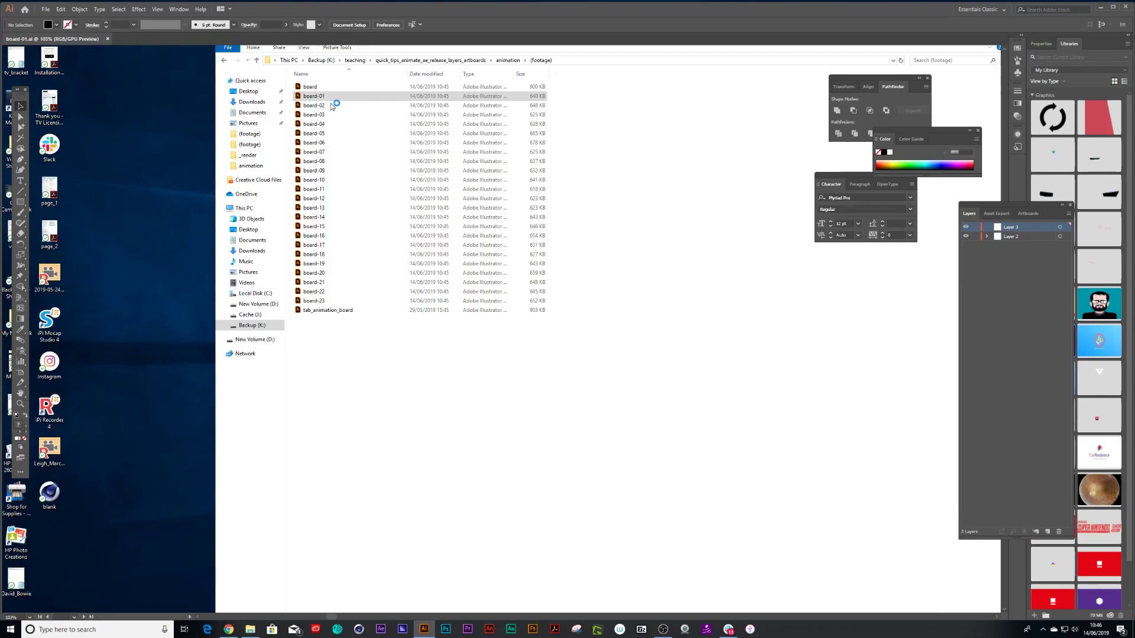
pyautogui.scroll(-3, 506, 348)
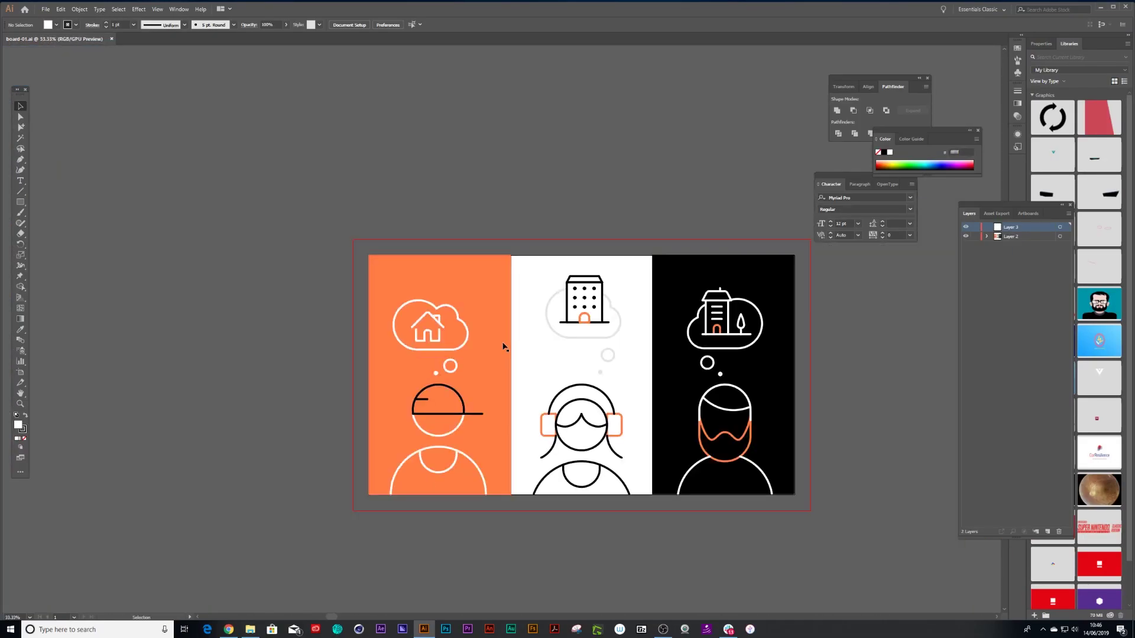
pyautogui.click(111, 38)
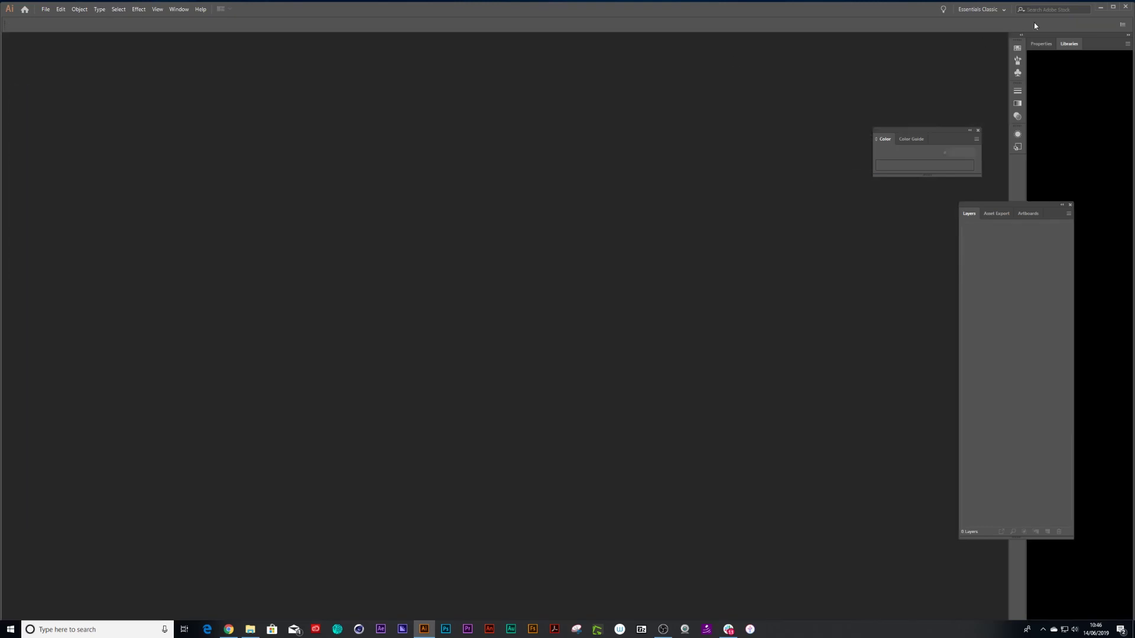
# Open board-06.ai from the folder and fit its artboard in the window.
pyautogui.click(1101, 8)
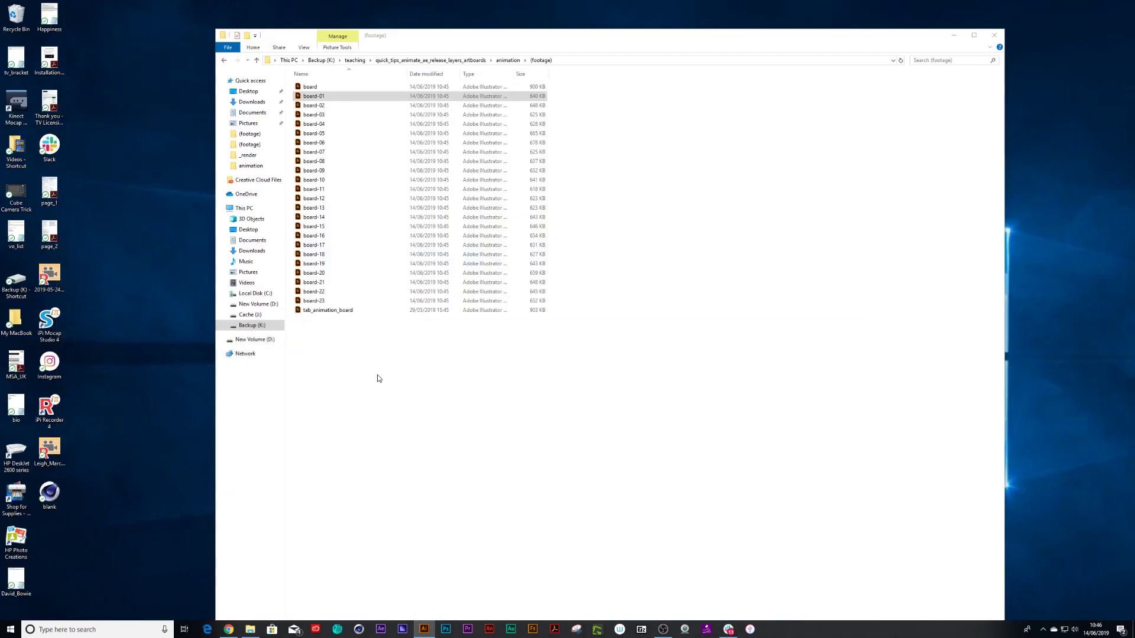
pyautogui.click(377, 377)
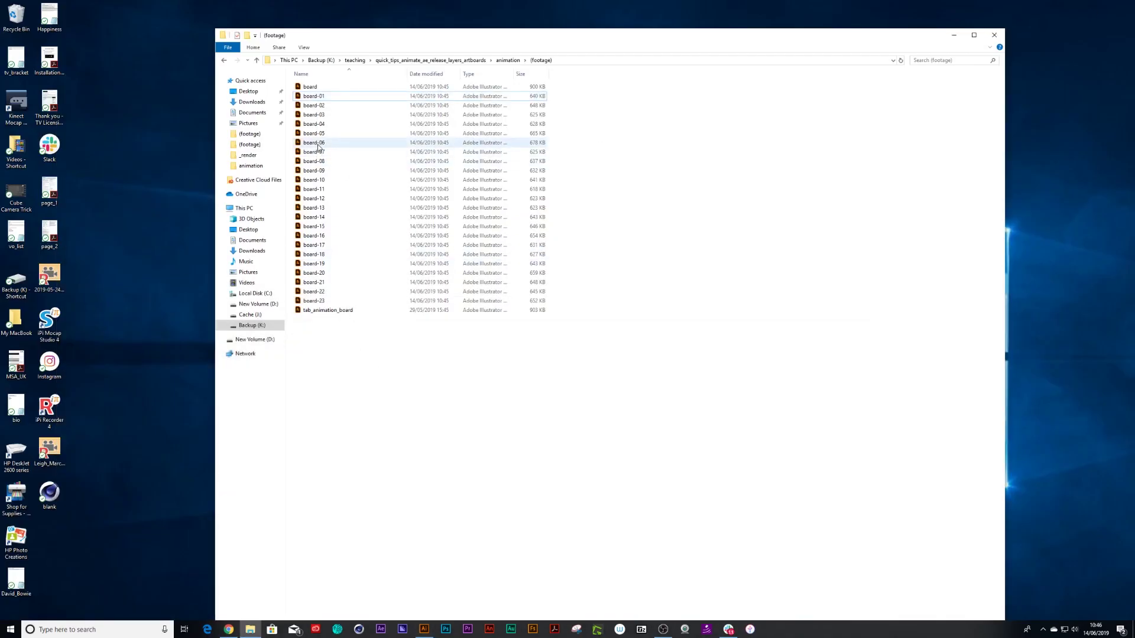
pyautogui.doubleClick(318, 144)
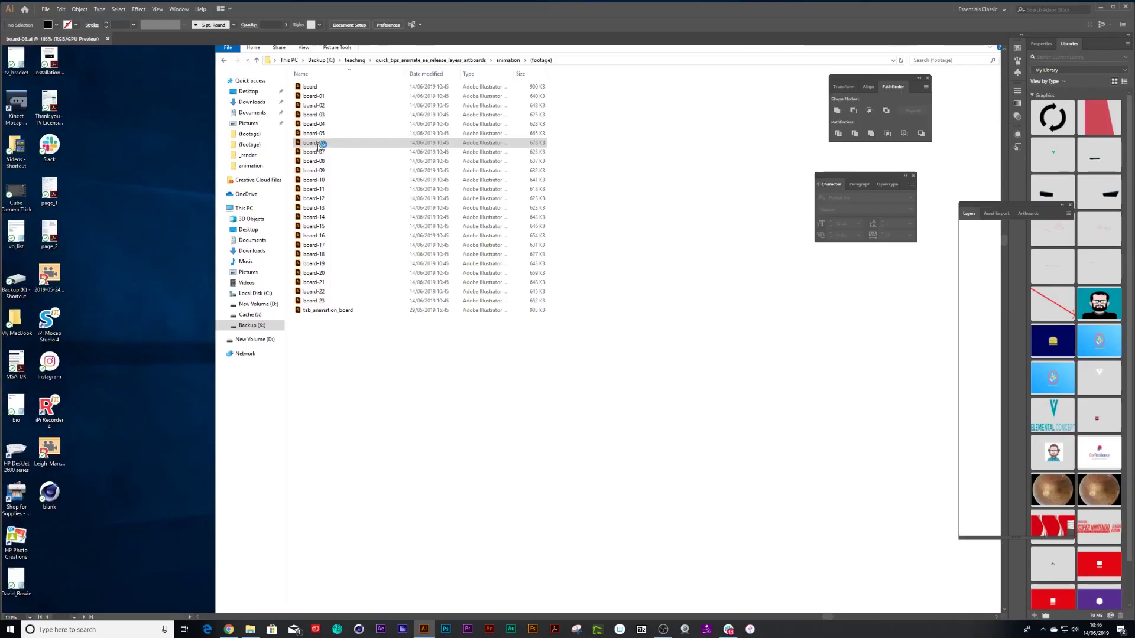
pyautogui.hotkey('ctrl', '0')
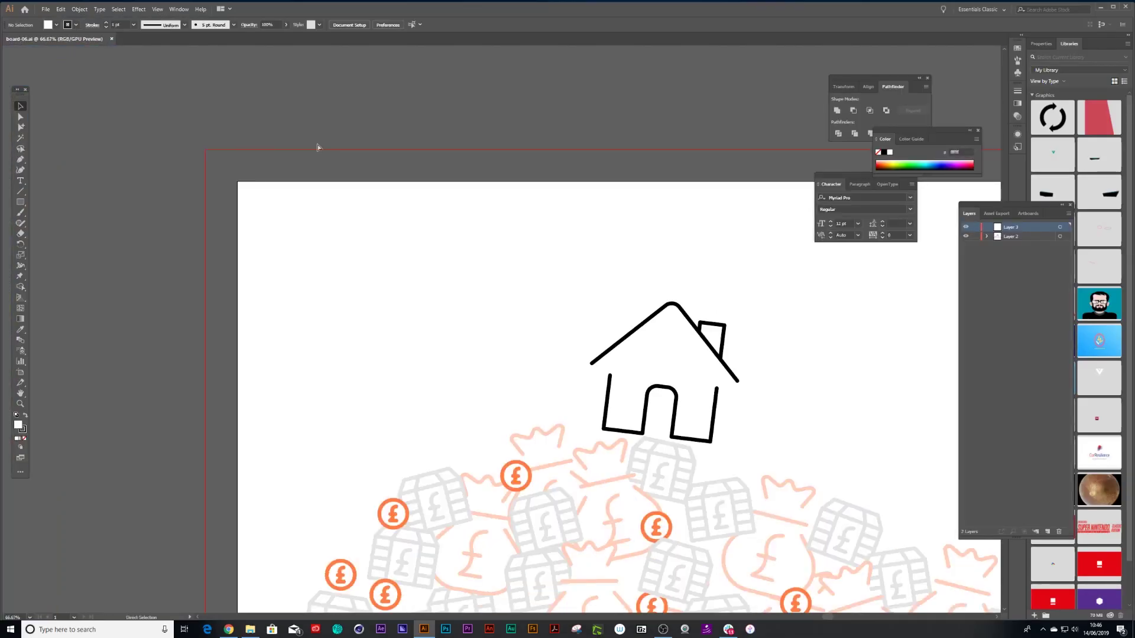
# Delete the extra Layer 3 and cut one treasure chest out of the money-bag group.
pyautogui.hotkey('ctrl', '-')
pyautogui.moveTo(557, 403); pyautogui.dragTo(506, 380)
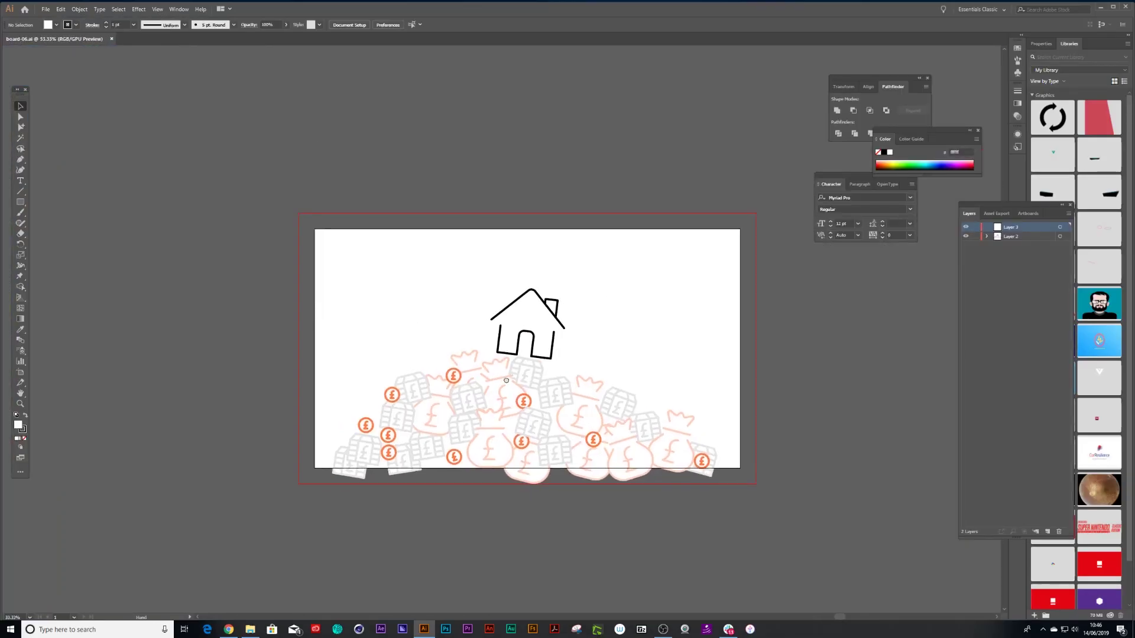
pyautogui.click(1059, 532)
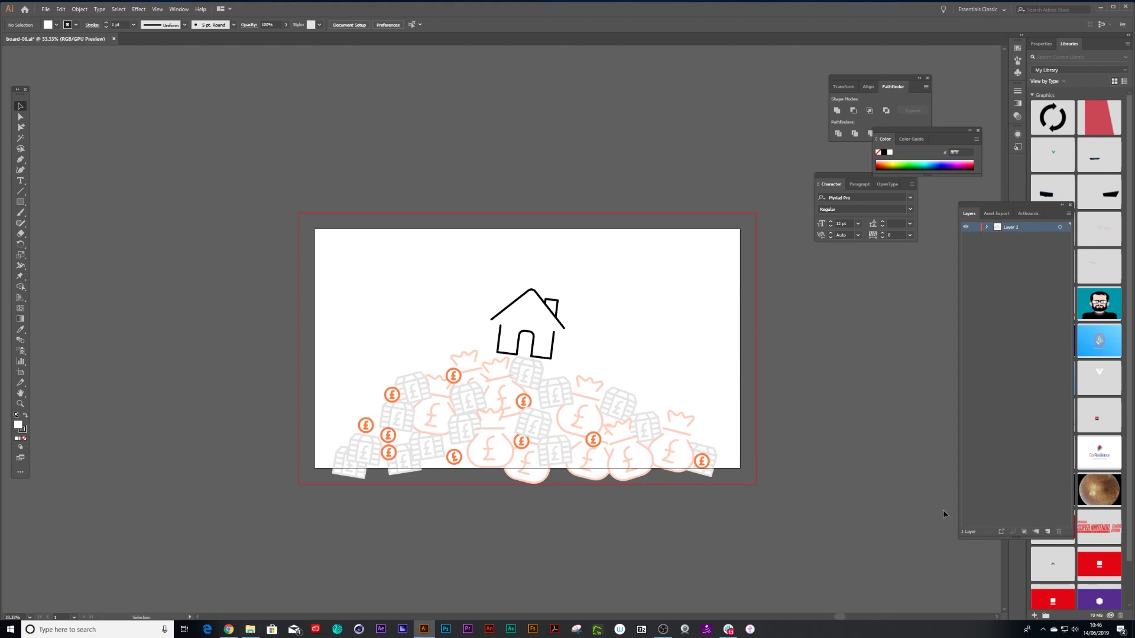
pyautogui.click(502, 391)
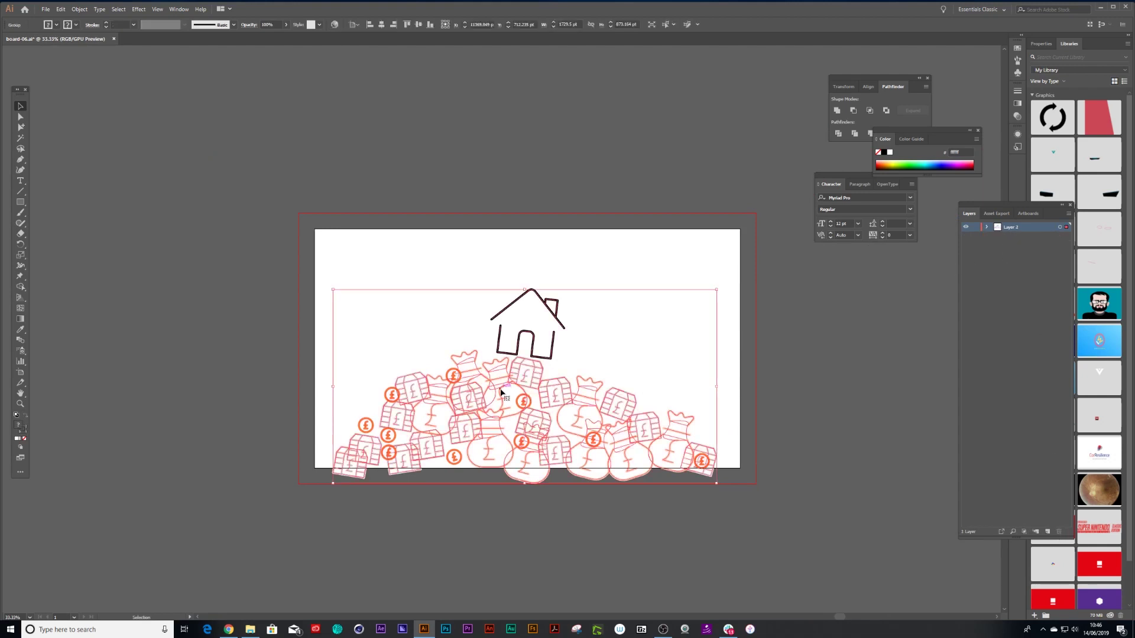
pyautogui.doubleClick(568, 380)
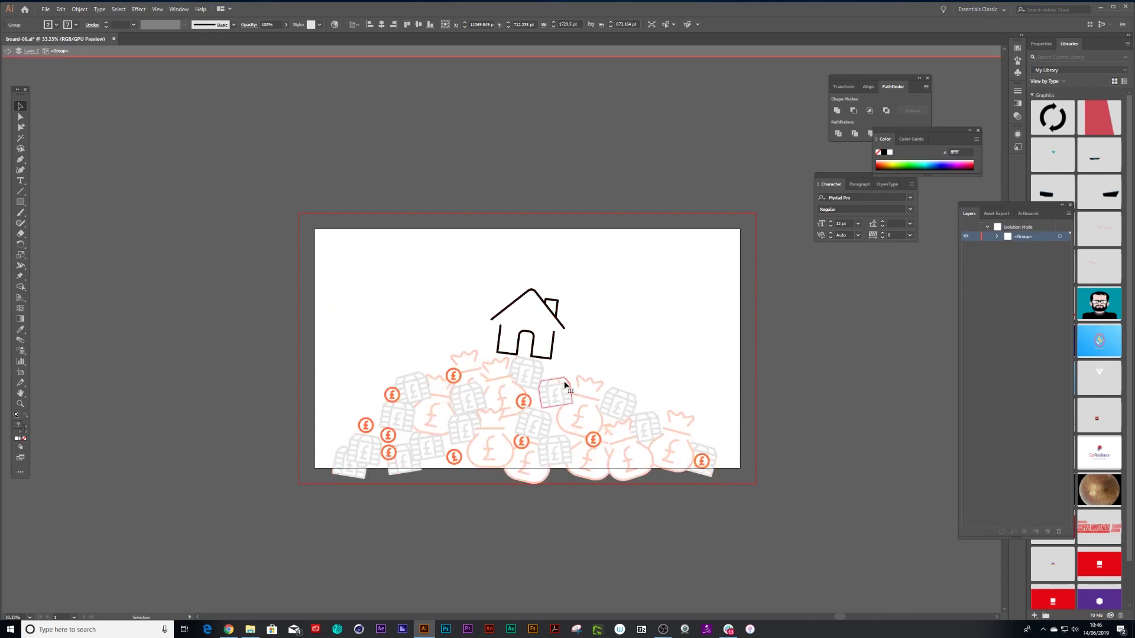
pyautogui.click(566, 384)
pyautogui.click(63, 10)
pyautogui.click(73, 41)
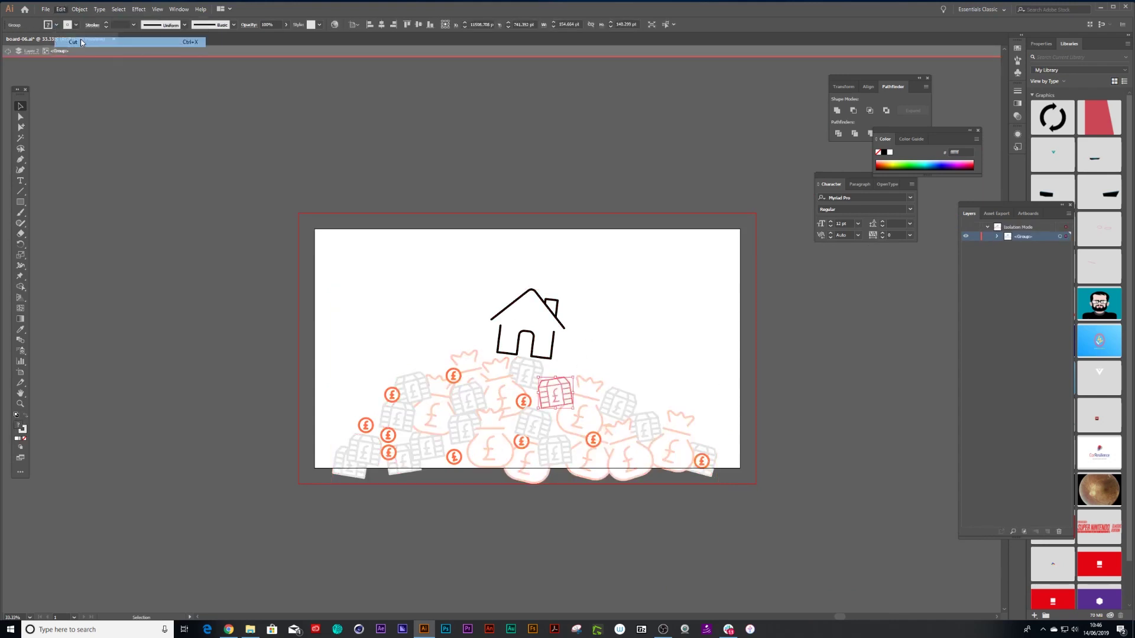
pyautogui.click(10, 48)
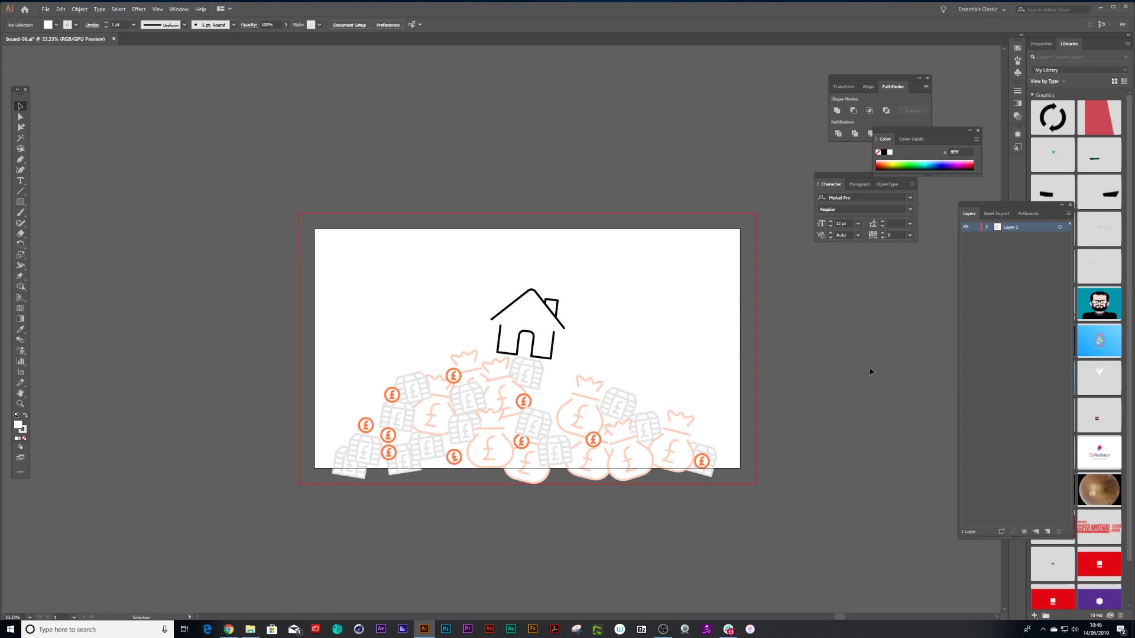
# Add a new layer, paste the chest in front, then undo it back into the group.
pyautogui.click(1048, 530)
pyautogui.click(59, 9)
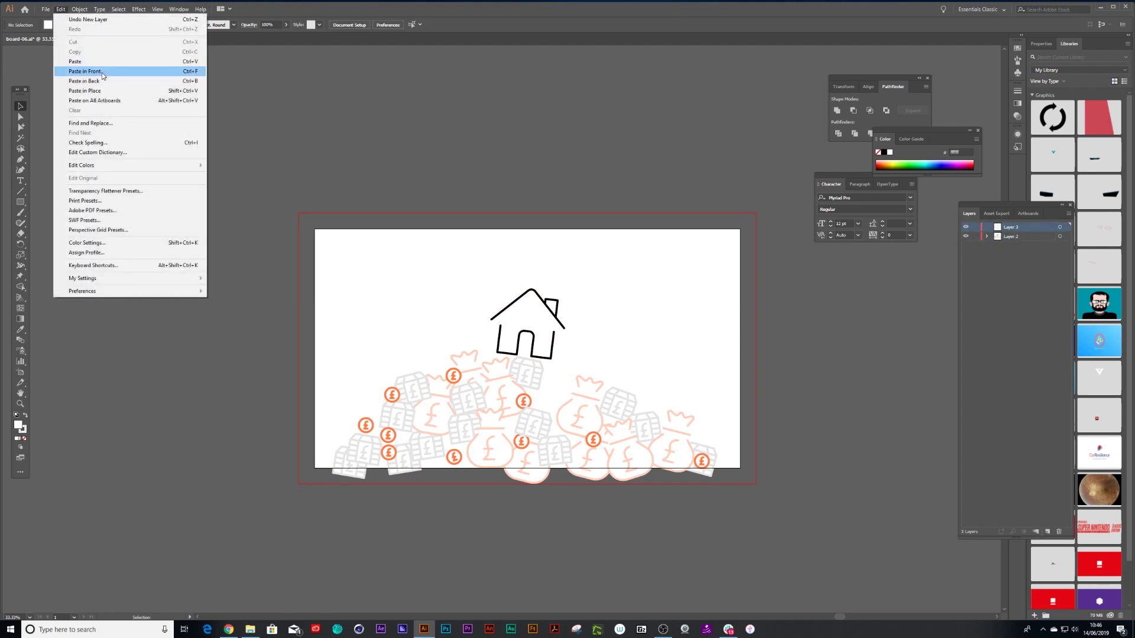
pyautogui.click(82, 73)
pyautogui.hotkey('ctrl', 'z')
pyautogui.hotkey('ctrl', 'z')
pyautogui.hotkey('ctrl', 'z')
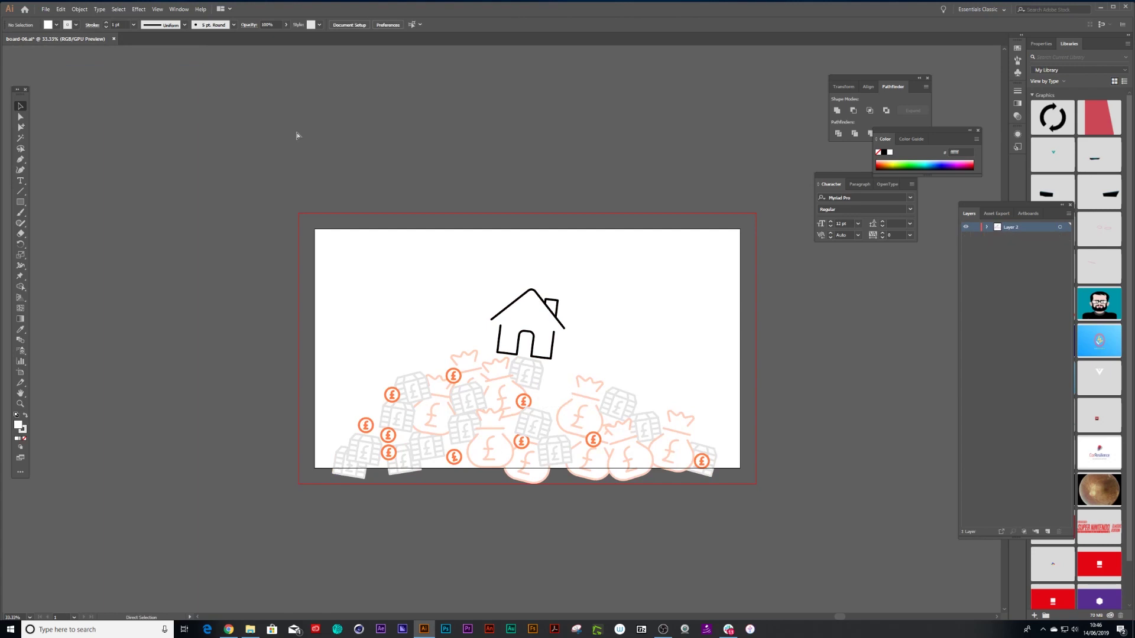
# Exit isolation mode and select the whole money-bag pile with selection edges hidden.
pyautogui.press('v')
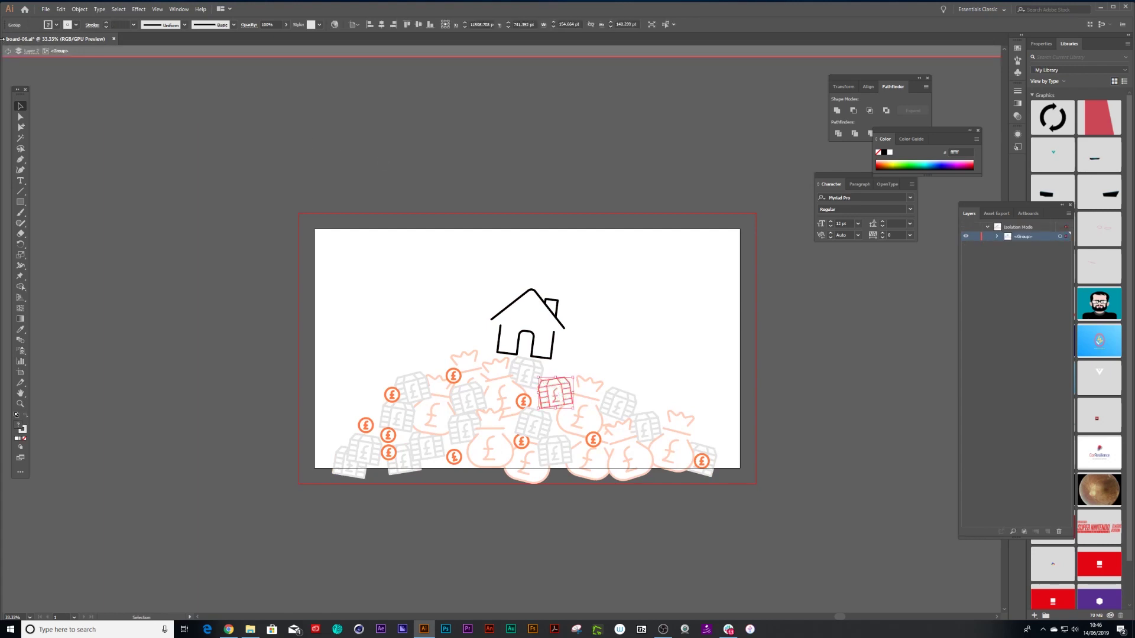
pyautogui.click(10, 52)
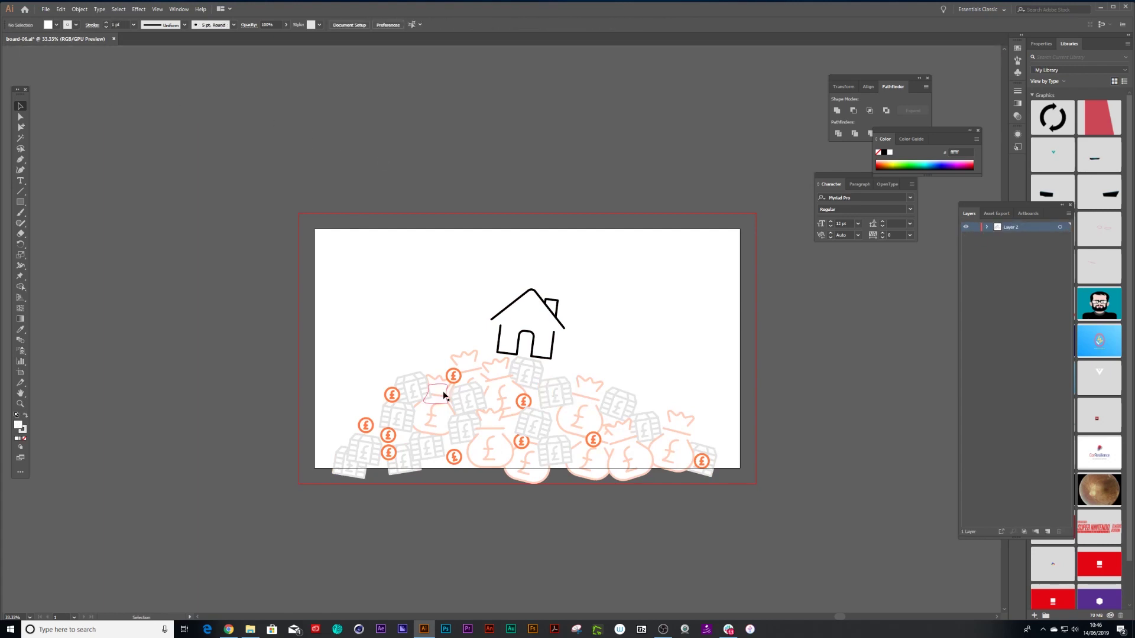
pyautogui.click(464, 396)
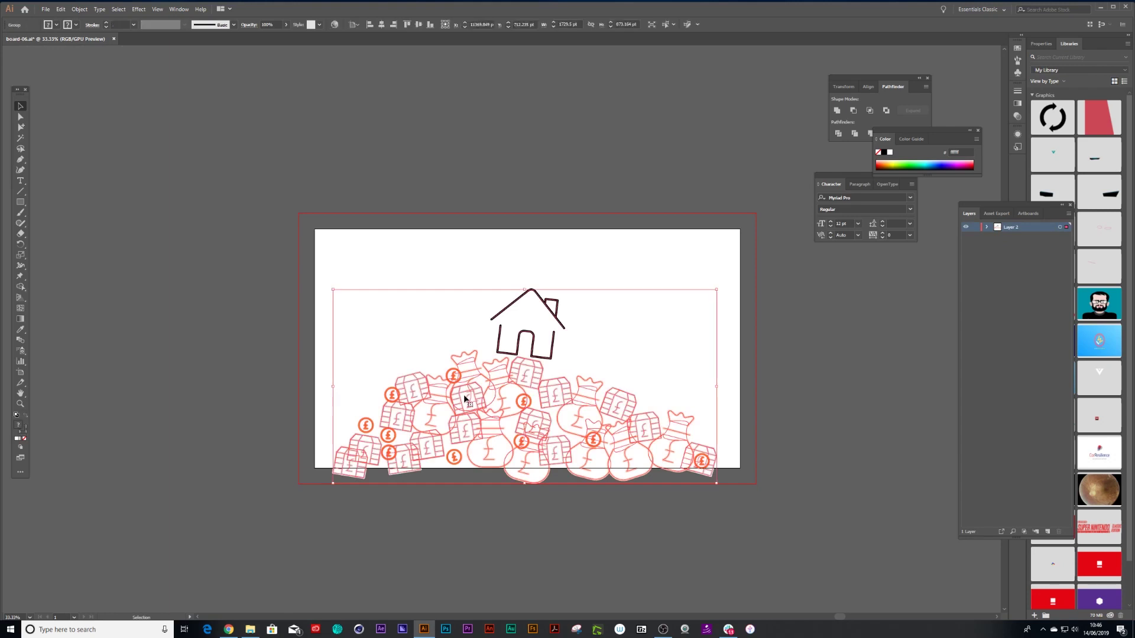
pyautogui.click(452, 275)
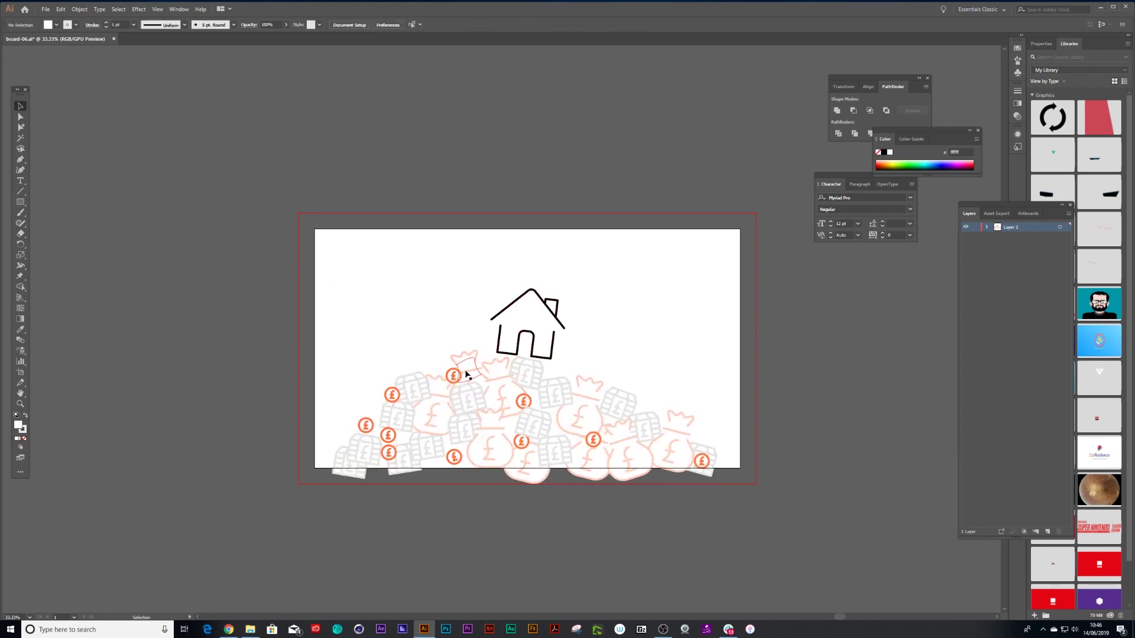
pyautogui.click(467, 387)
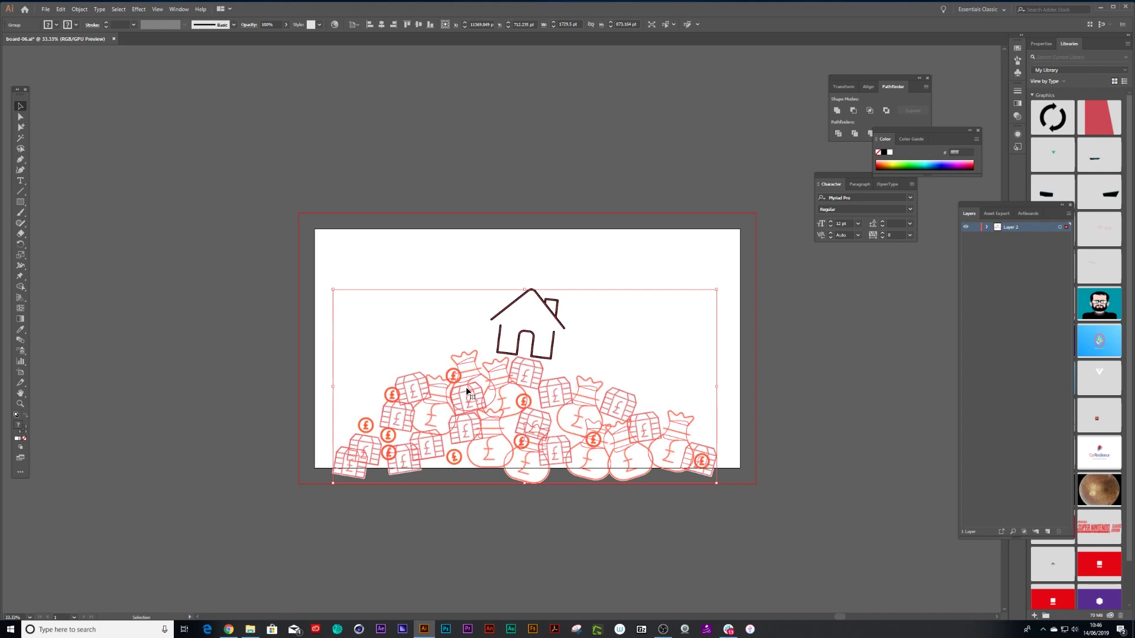
pyautogui.hotkey('ctrl', 'h')
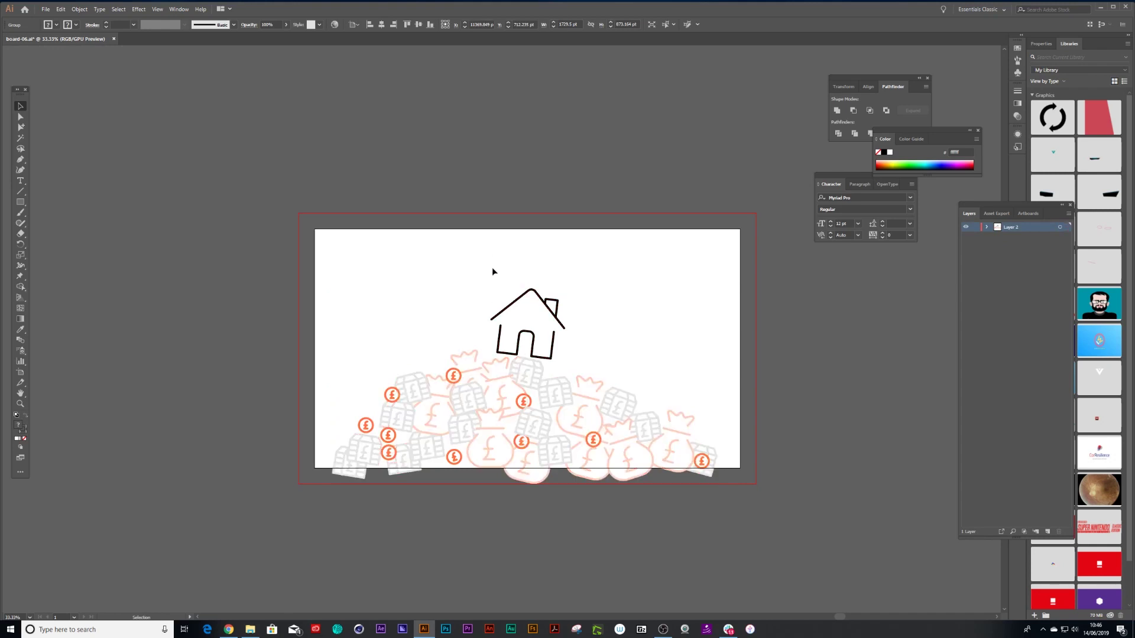
pyautogui.click(493, 270)
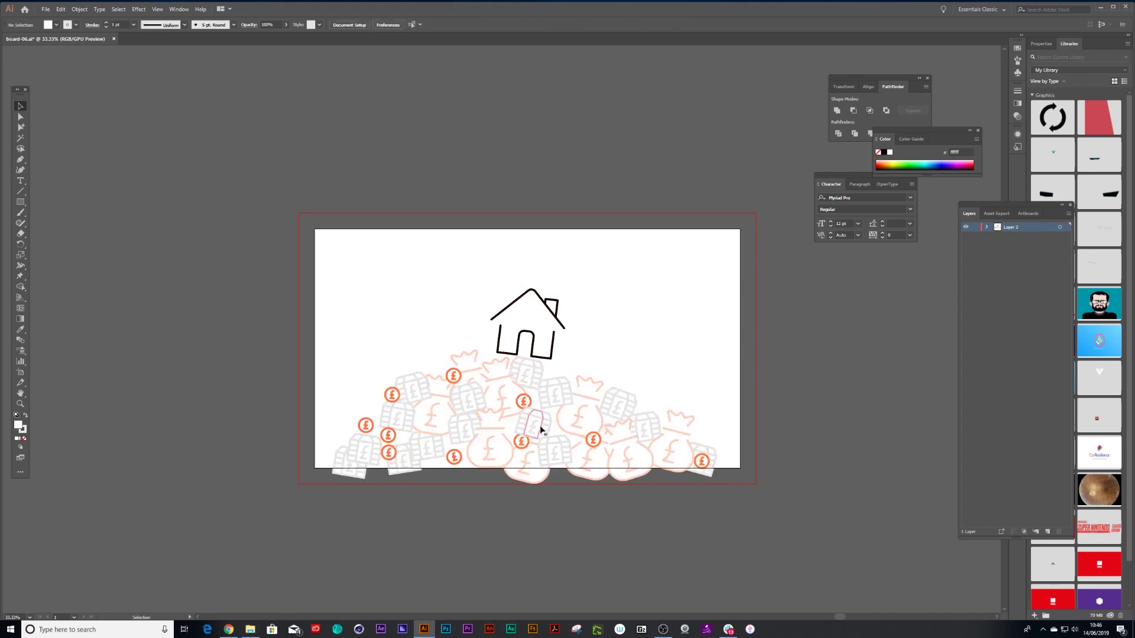
pyautogui.click(499, 391)
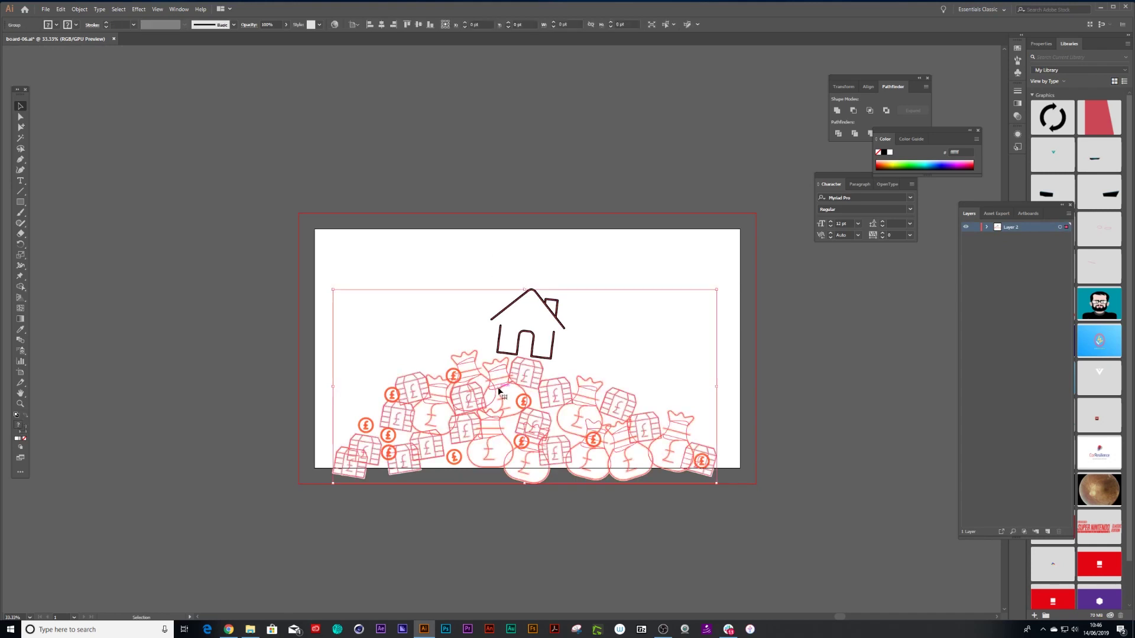
# Ungroup the money-bag pile and confirm coins and bags now select individually.
pyautogui.click(75, 8)
pyautogui.click(95, 57)
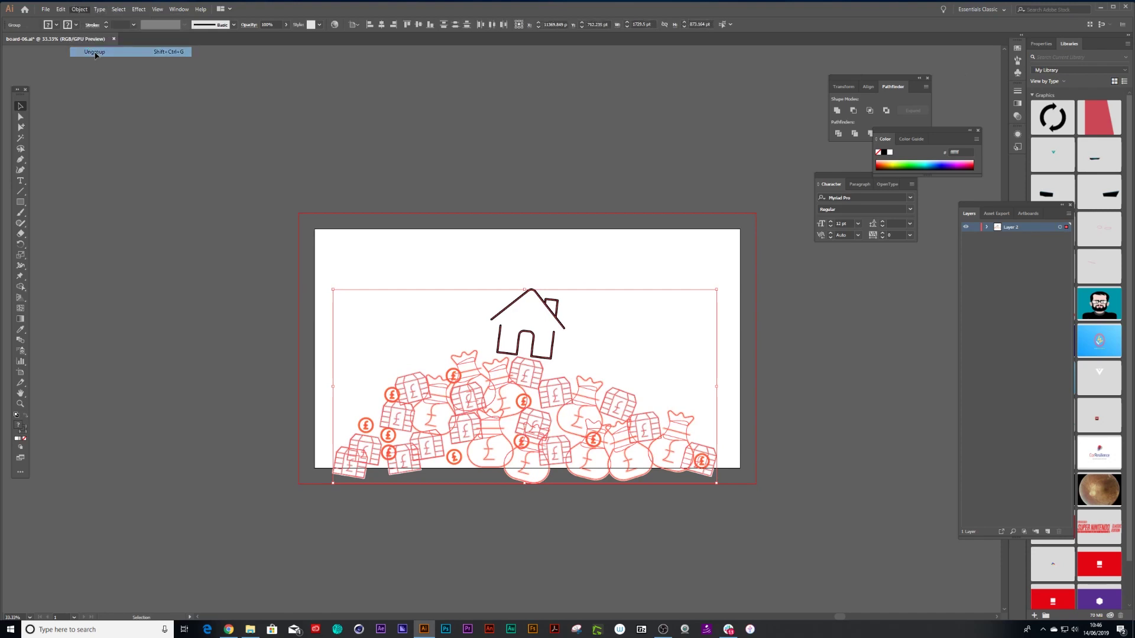
pyautogui.click(269, 138)
pyautogui.click(452, 378)
pyautogui.click(497, 385)
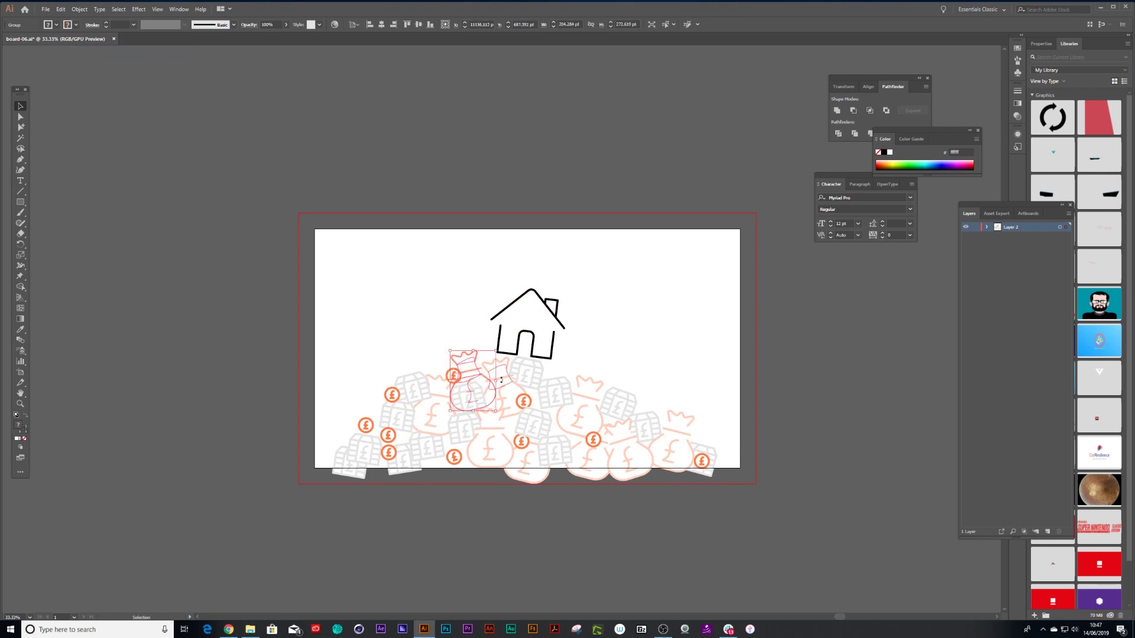
pyautogui.click(517, 376)
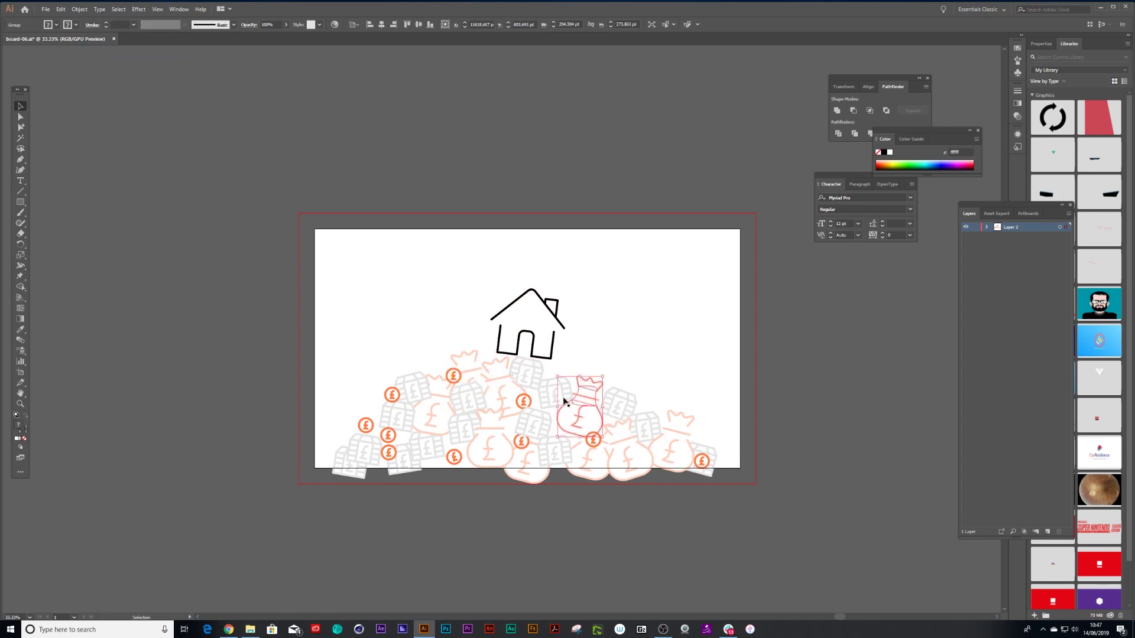
pyautogui.click(454, 377)
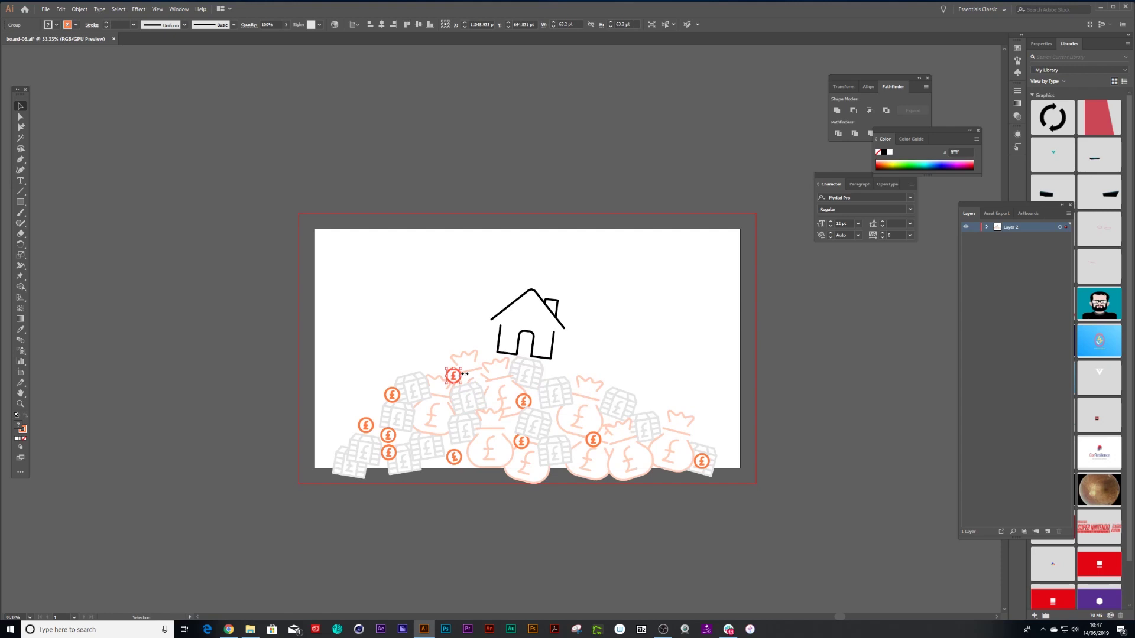
pyautogui.click(609, 301)
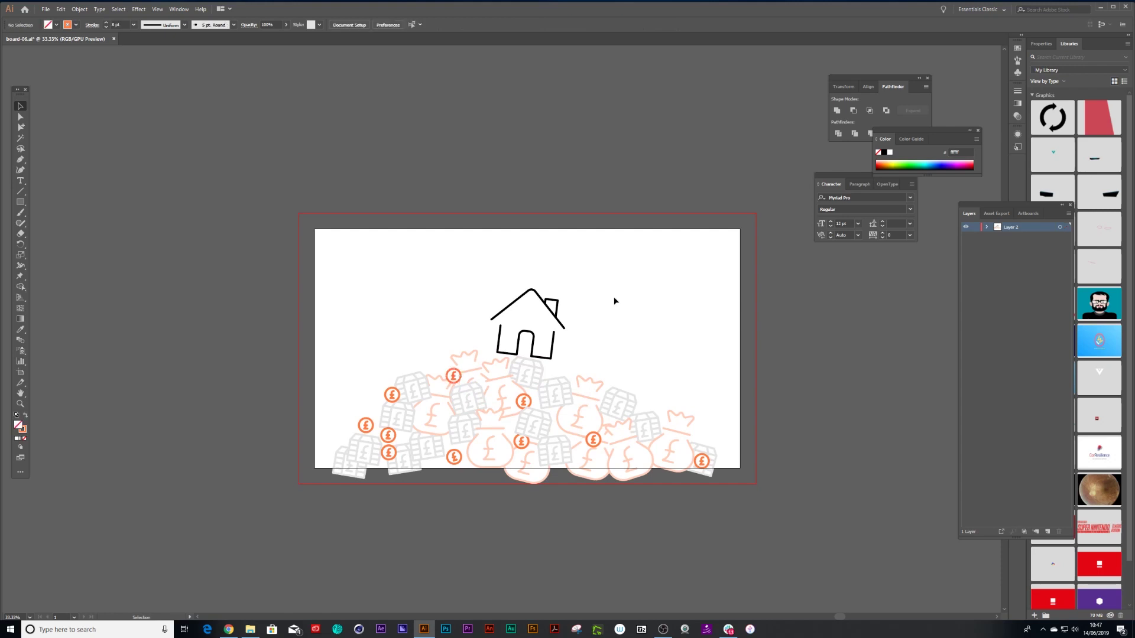
# Release the artwork to layers (Sequence) and drag the sublayers out to top level.
pyautogui.click(1069, 215)
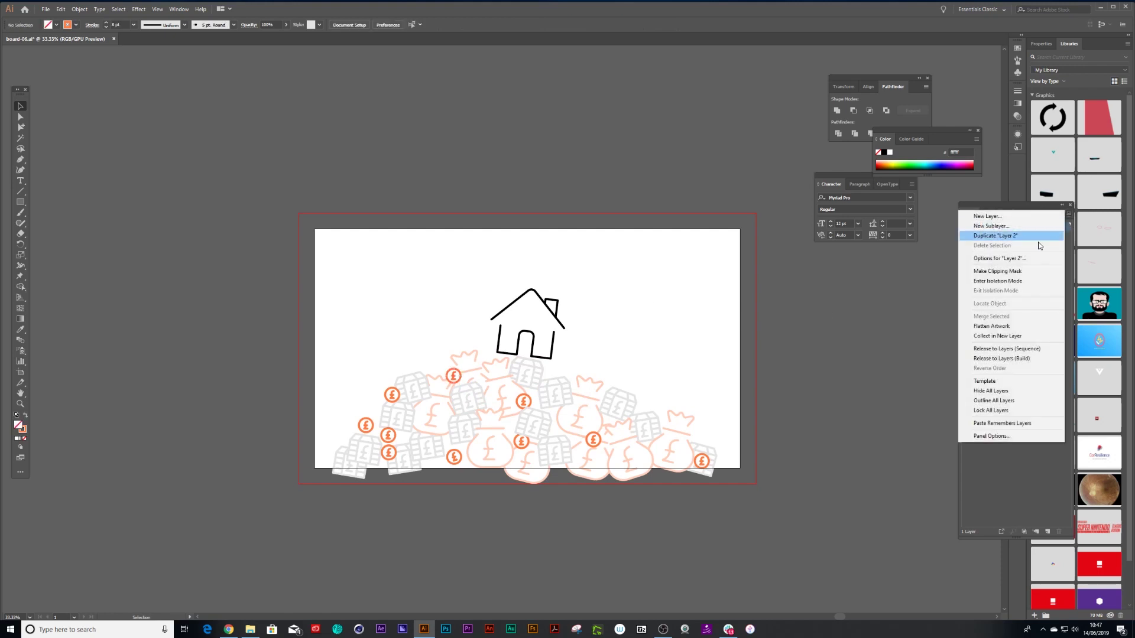
pyautogui.click(995, 350)
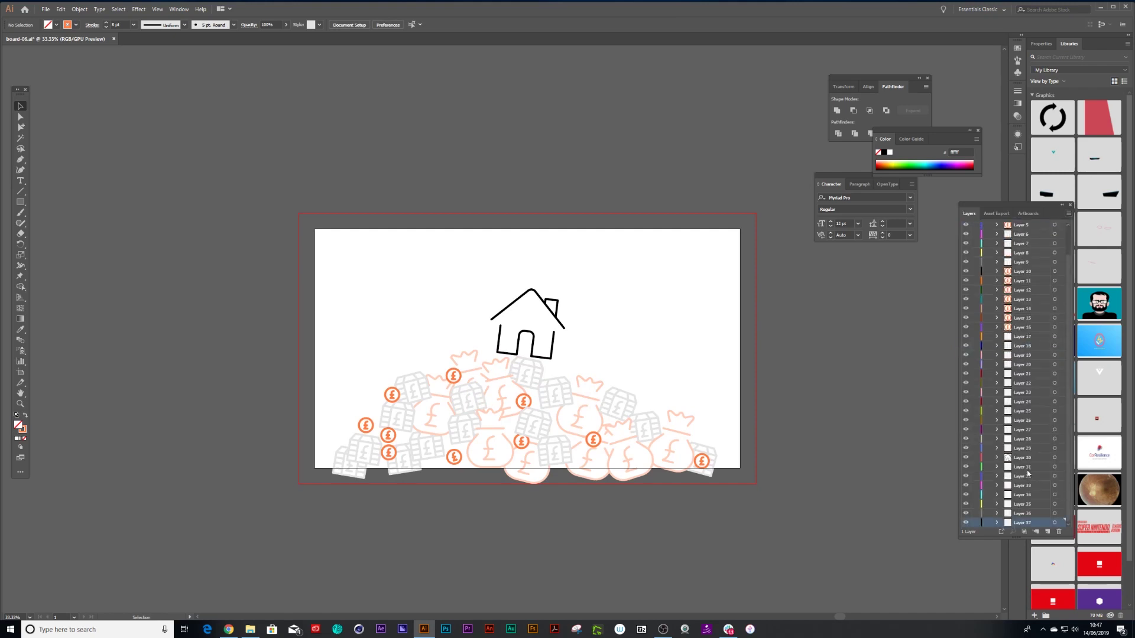
pyautogui.scroll(-1, 1032, 395)
pyautogui.keyDown('shift'); pyautogui.click(1032, 515); pyautogui.keyUp('shift')
pyautogui.scroll(1, 1020, 249)
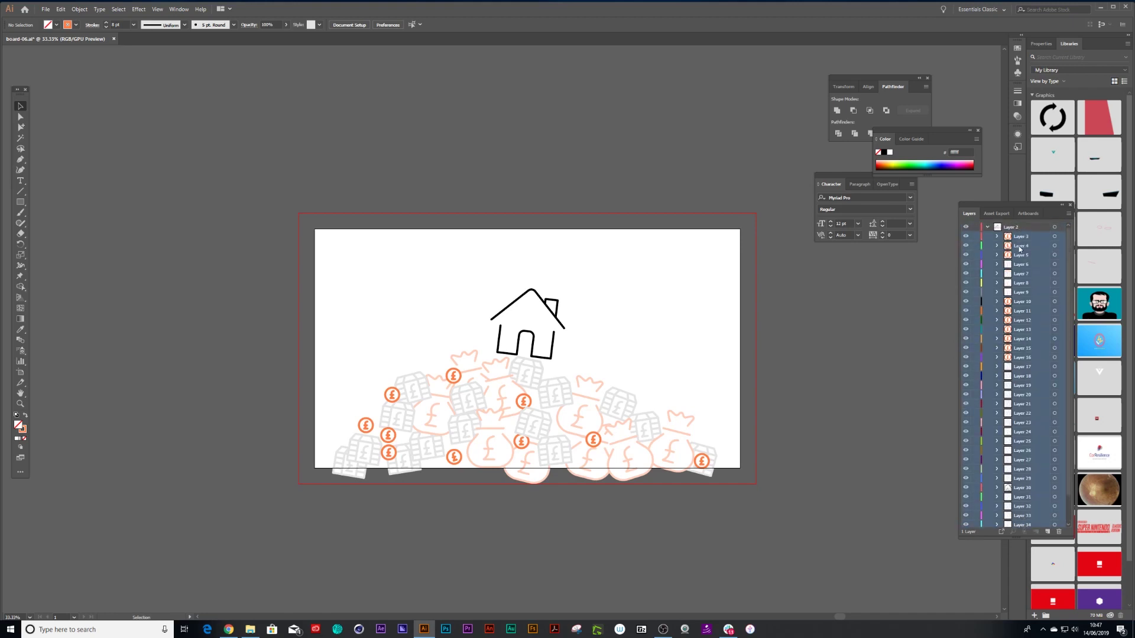
pyautogui.moveTo(1017, 239); pyautogui.dragTo(1014, 224)
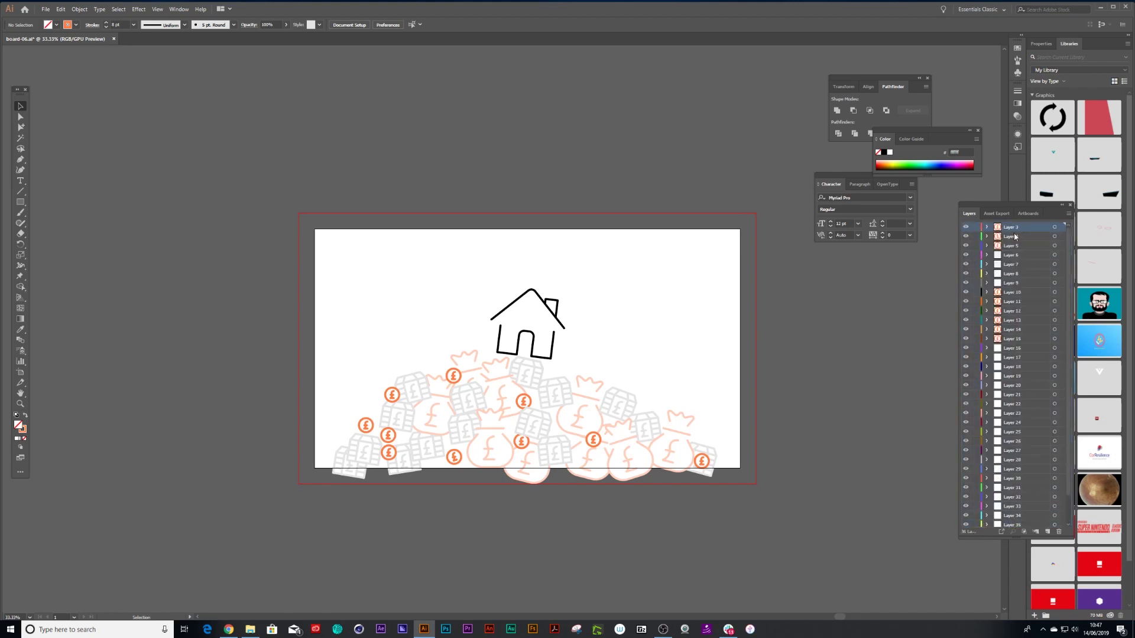
# Delete the emptied Layer 2 and select the house to locate its layer.
pyautogui.scroll(-1, 1027, 382)
pyautogui.click(1020, 523)
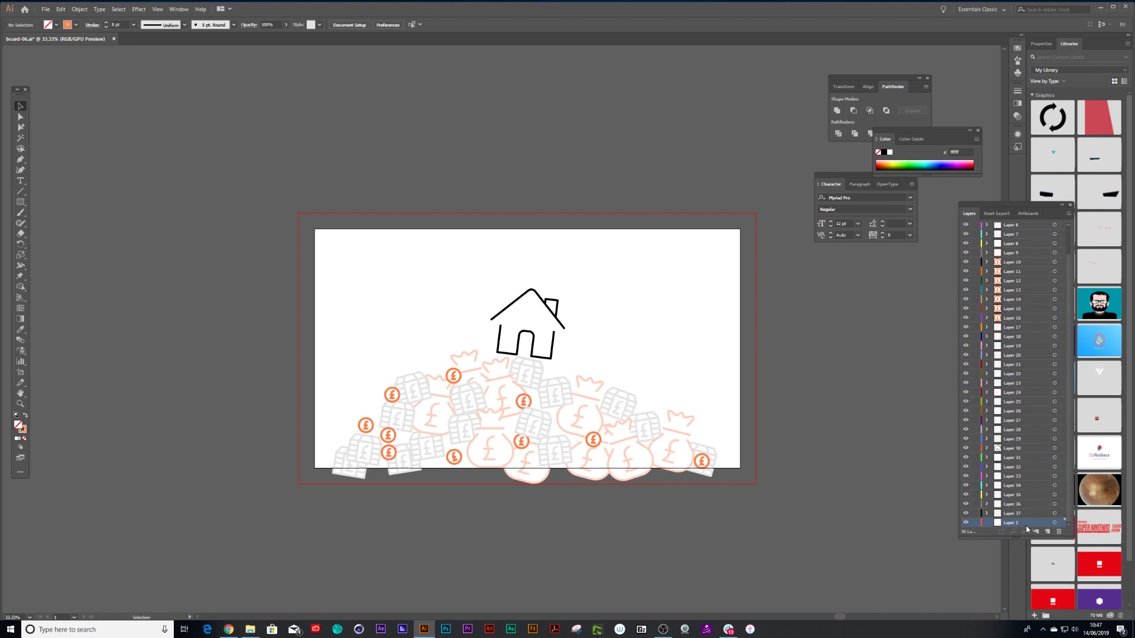
pyautogui.click(1060, 534)
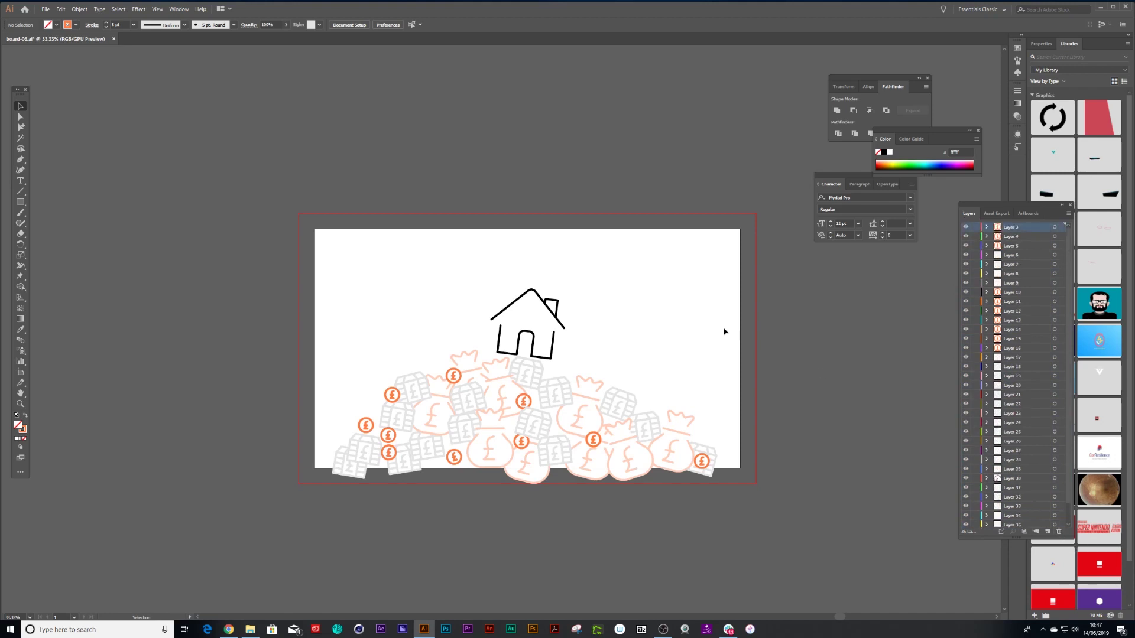
pyautogui.click(525, 297)
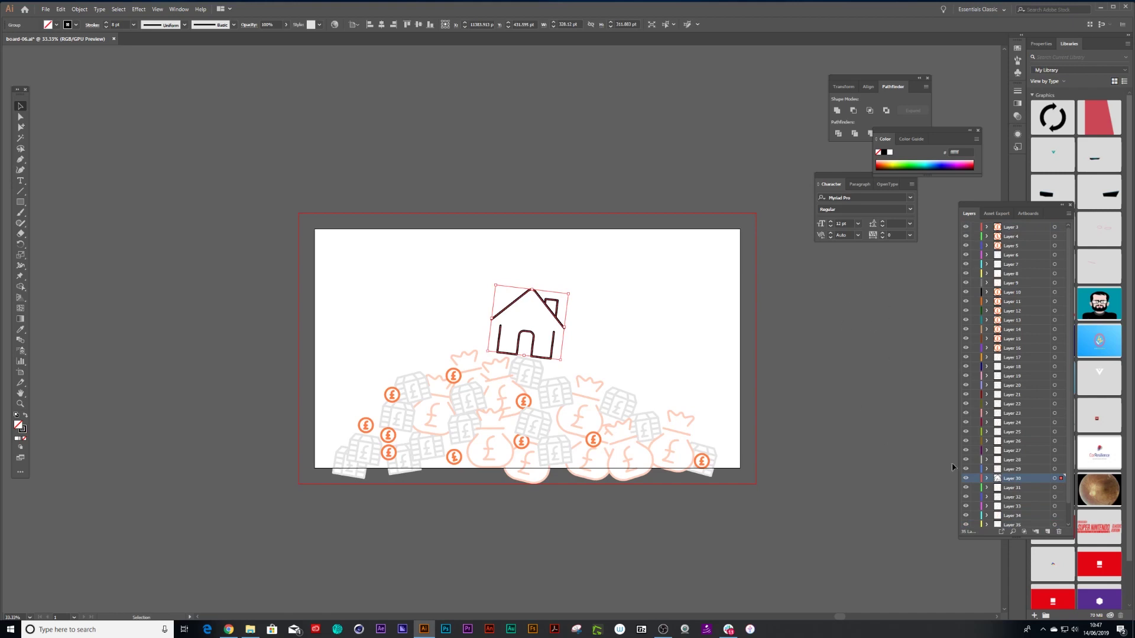
# Rename the house's layer (Layer 30) to 'house'.
pyautogui.doubleClick(1013, 478)
pyautogui.write('house')
pyautogui.press('Return')
pyautogui.hotkey('ctrl', 'shift', 'a')
# Rename the pound coin's layer (Layer 11) to 'coin'.
pyautogui.click(526, 403)
pyautogui.doubleClick(1011, 302)
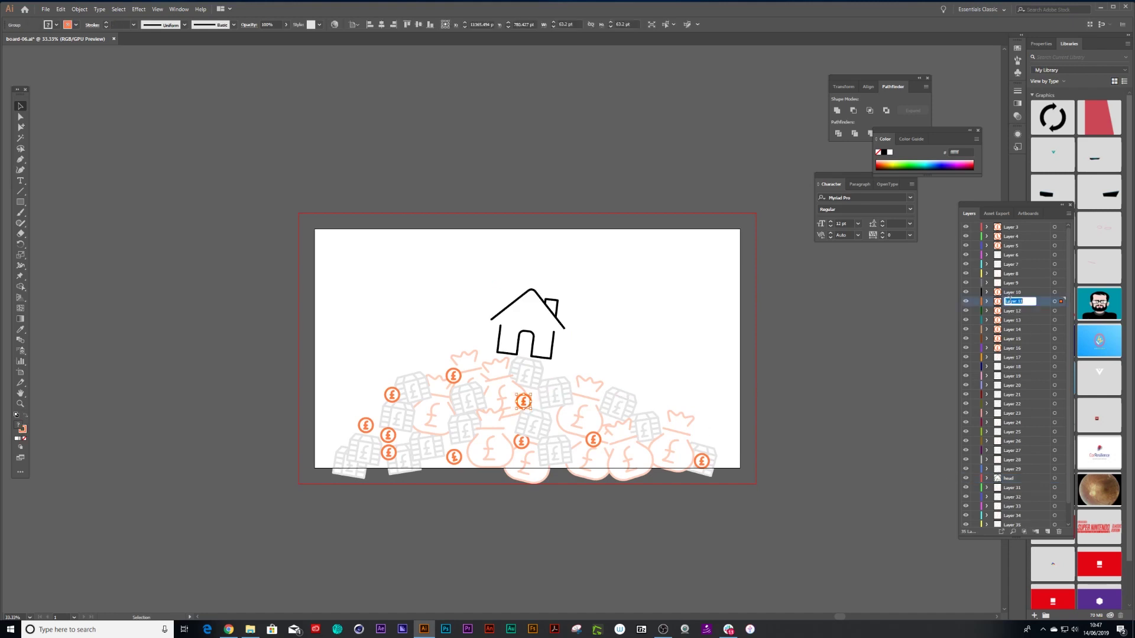
pyautogui.write('coin')
pyautogui.doubleClick(1010, 301)
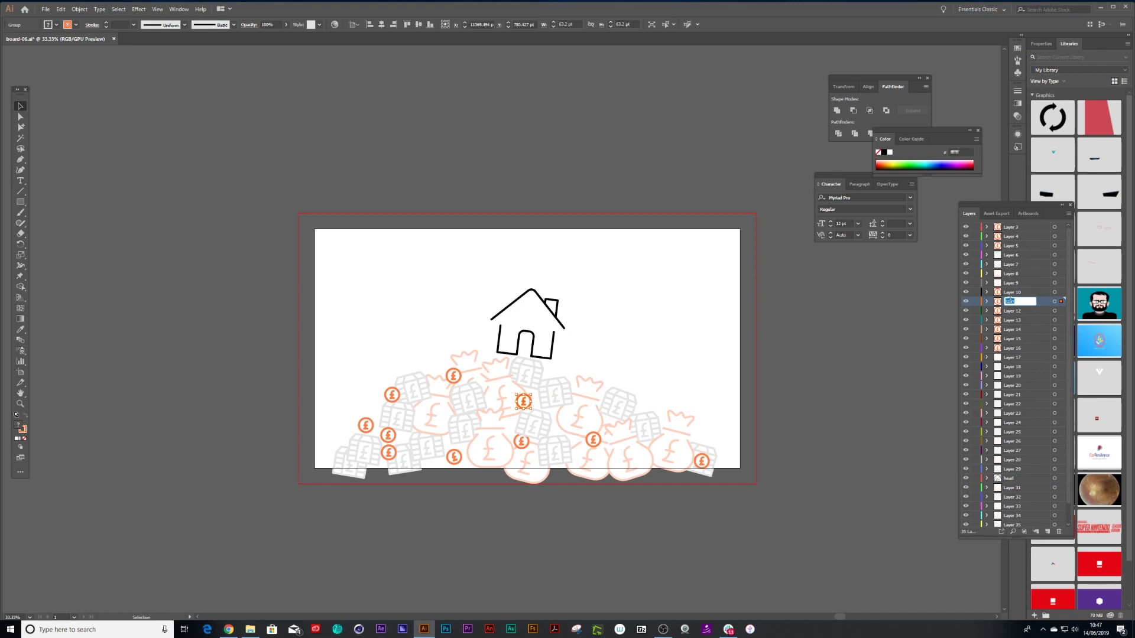
pyautogui.click(1010, 320)
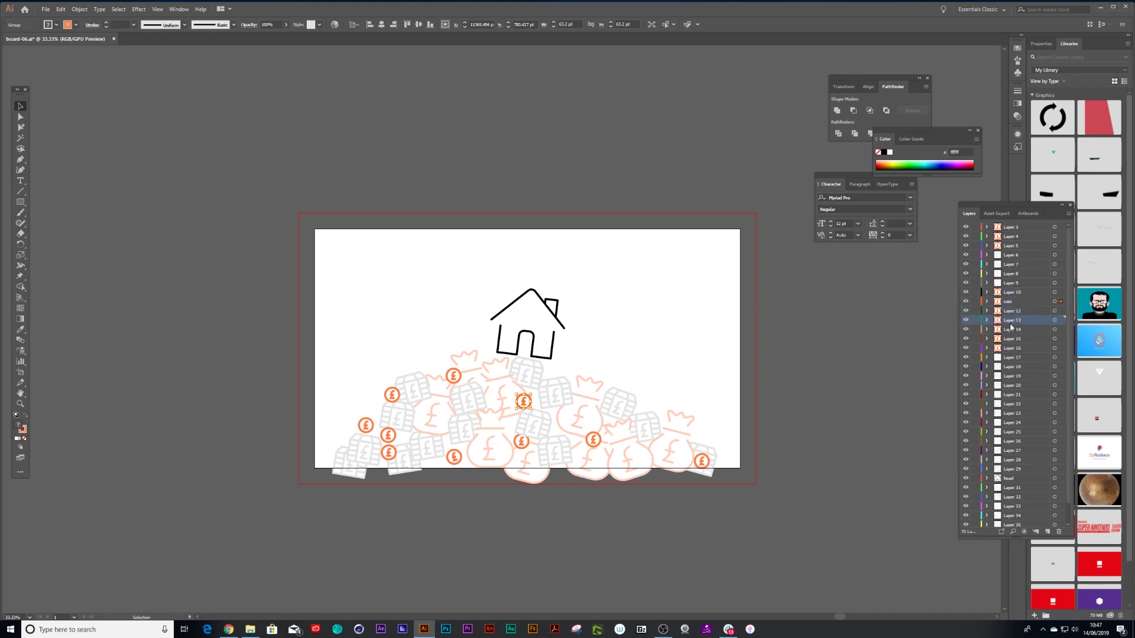